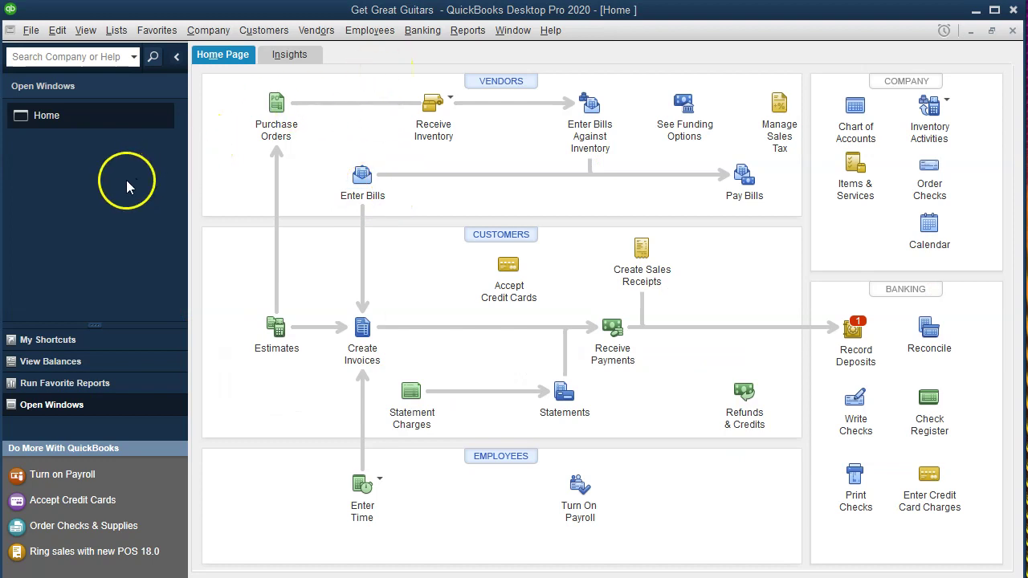
Run the standard Balance Sheet report from the Reports menu.
{"action": "left_click", "coordinate": [86, 30]}
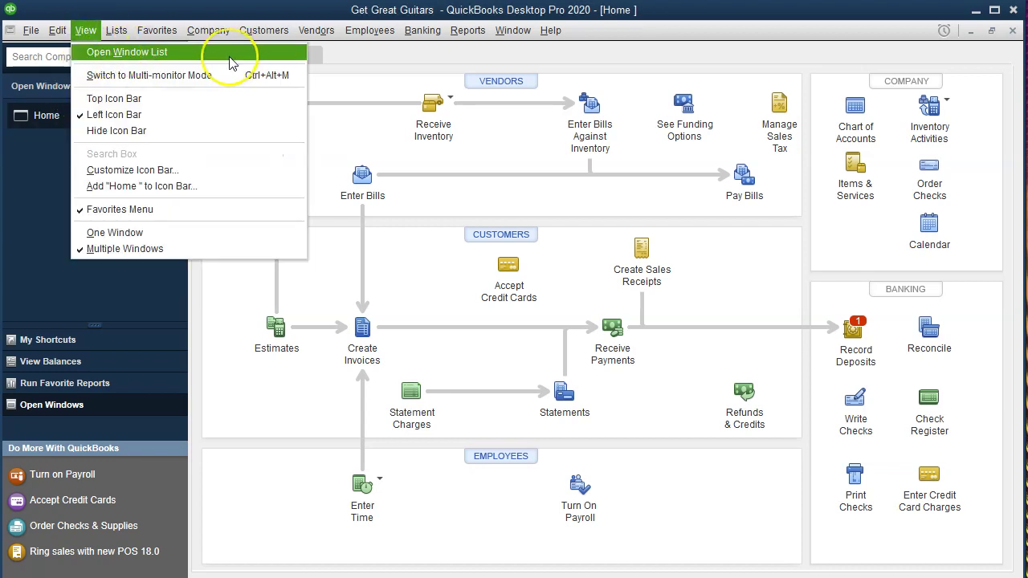
{"action": "left_click", "coordinate": [23, 149]}
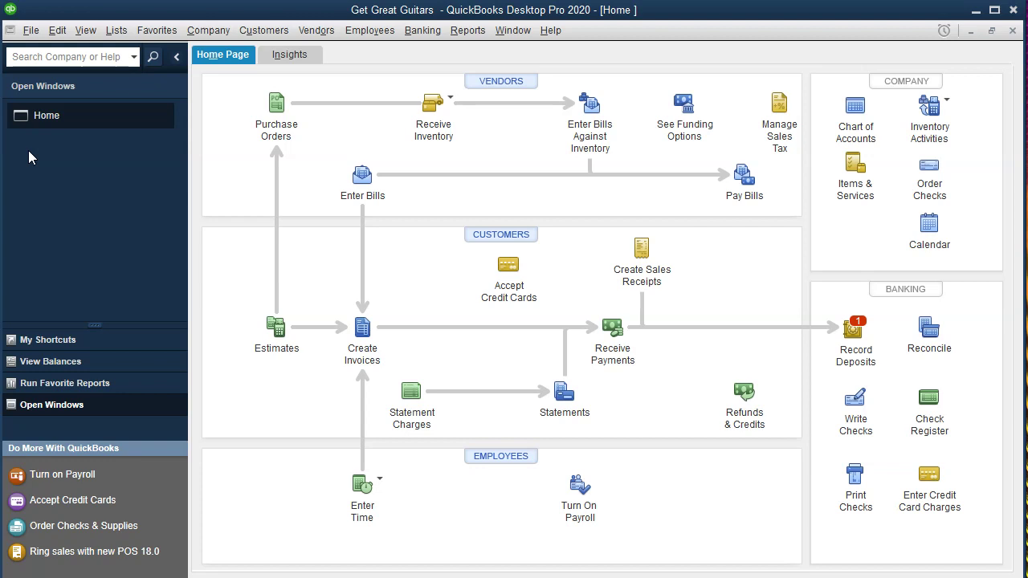
{"action": "left_click", "coordinate": [467, 30]}
{"action": "mouse_move", "coordinate": [585, 155]}
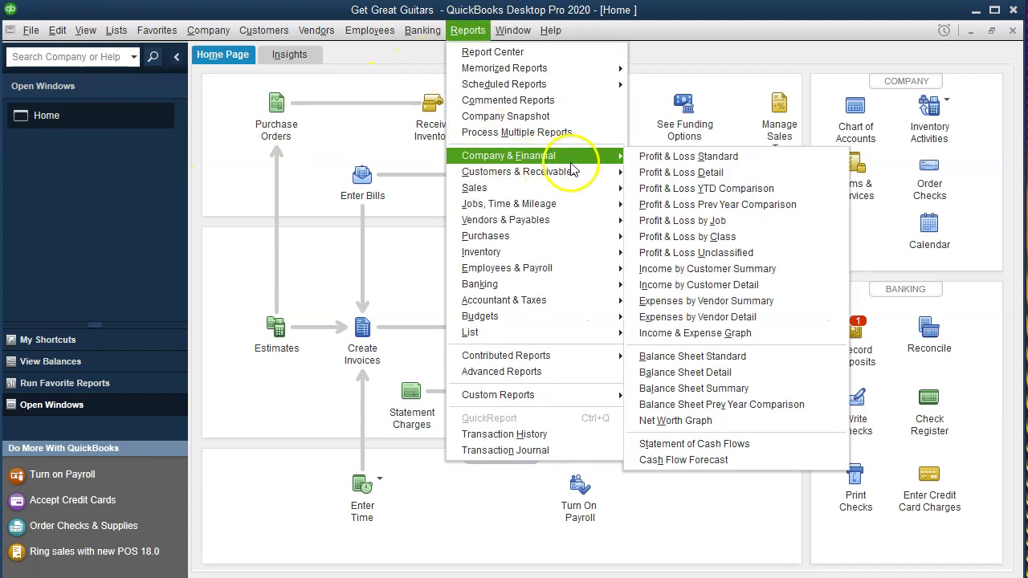
{"action": "left_click", "coordinate": [750, 356]}
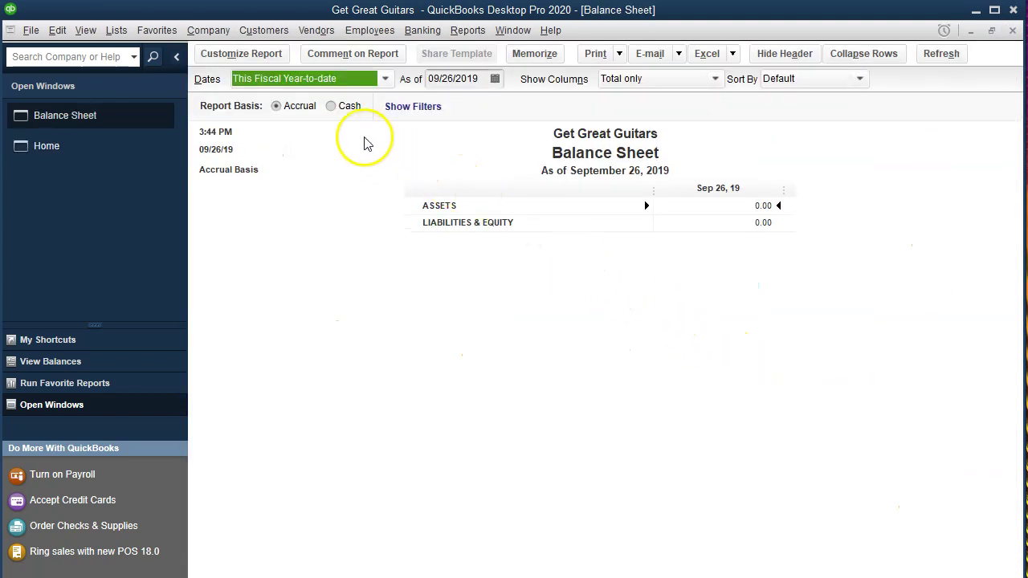
Set the Balance Sheet date range to 01/01/2020 through 02/29/2020.
{"action": "left_click", "coordinate": [251, 54]}
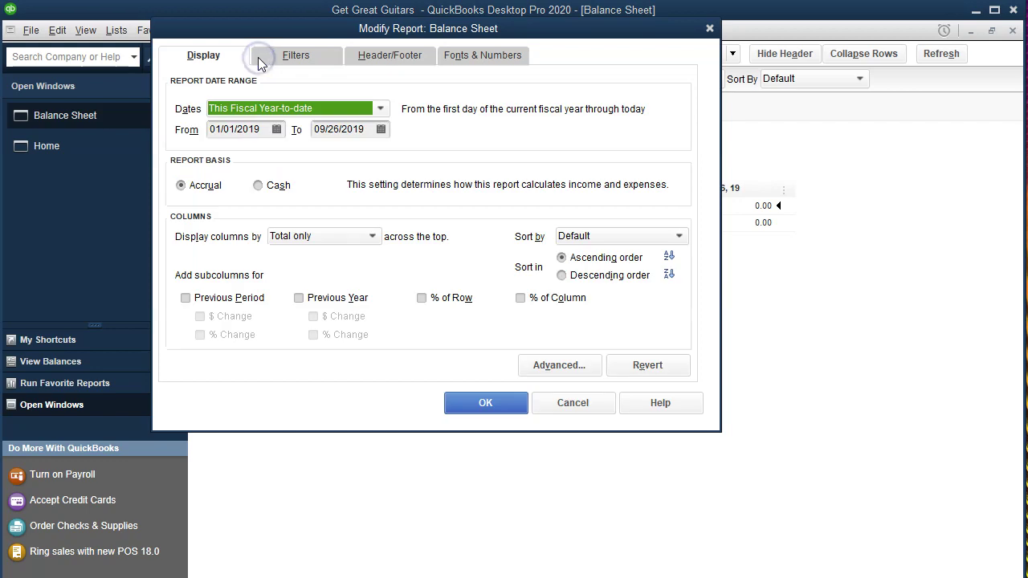
{"action": "key", "text": "Tab"}
{"action": "type", "text": "0"}
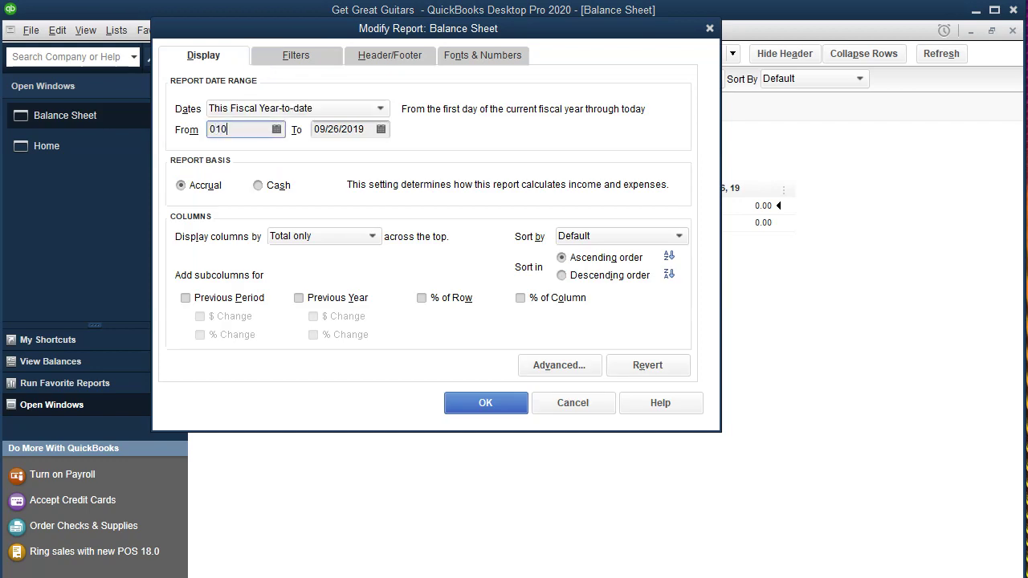
{"action": "type", "text": "1/01/20"}
{"action": "key", "text": "Tab"}
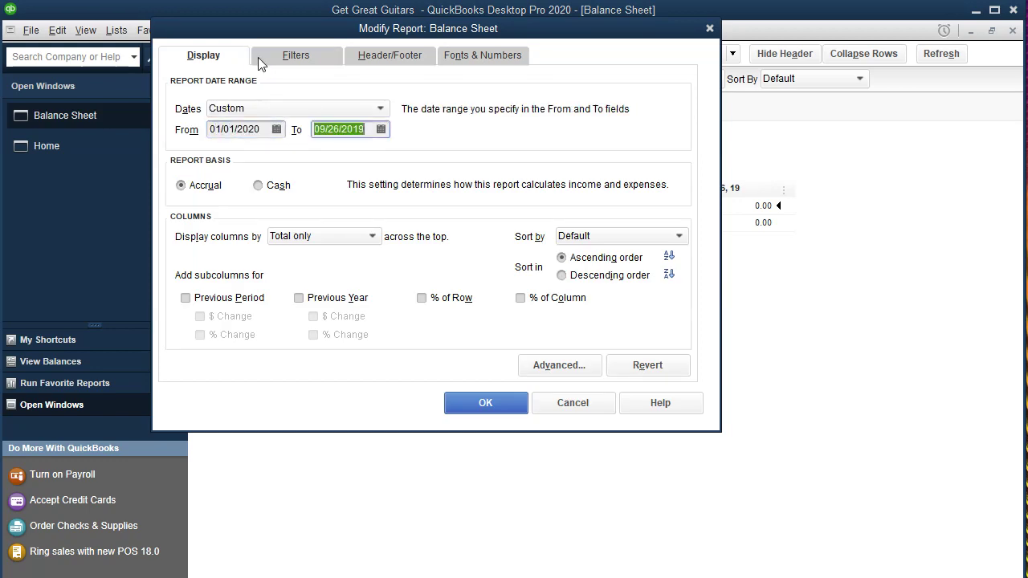
{"action": "type", "text": "0"}
{"action": "type", "text": "2/29/2020"}
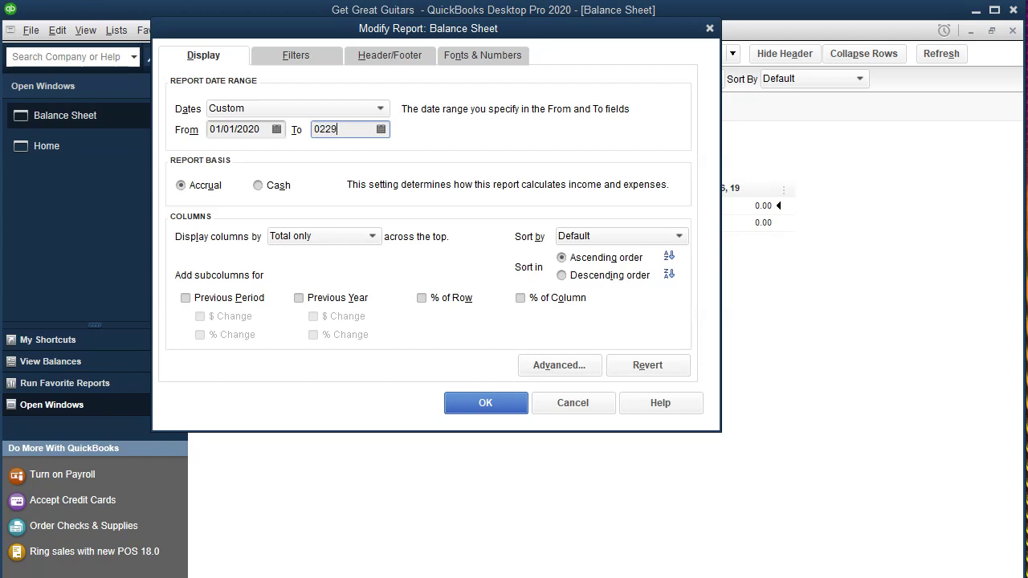
{"action": "key", "text": "Tab"}
{"action": "left_click", "coordinate": [351, 243]}
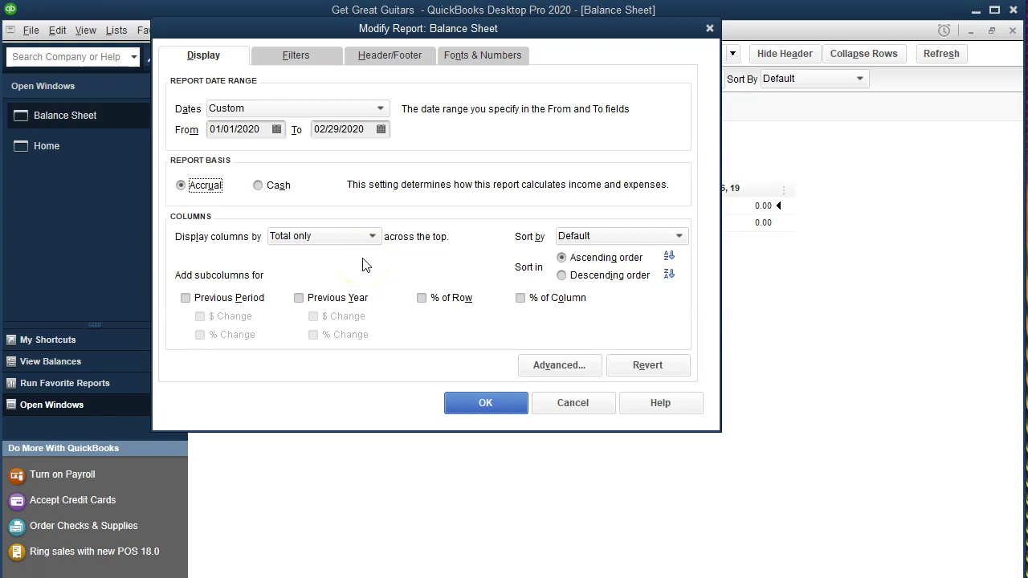
{"action": "left_click", "coordinate": [490, 405]}
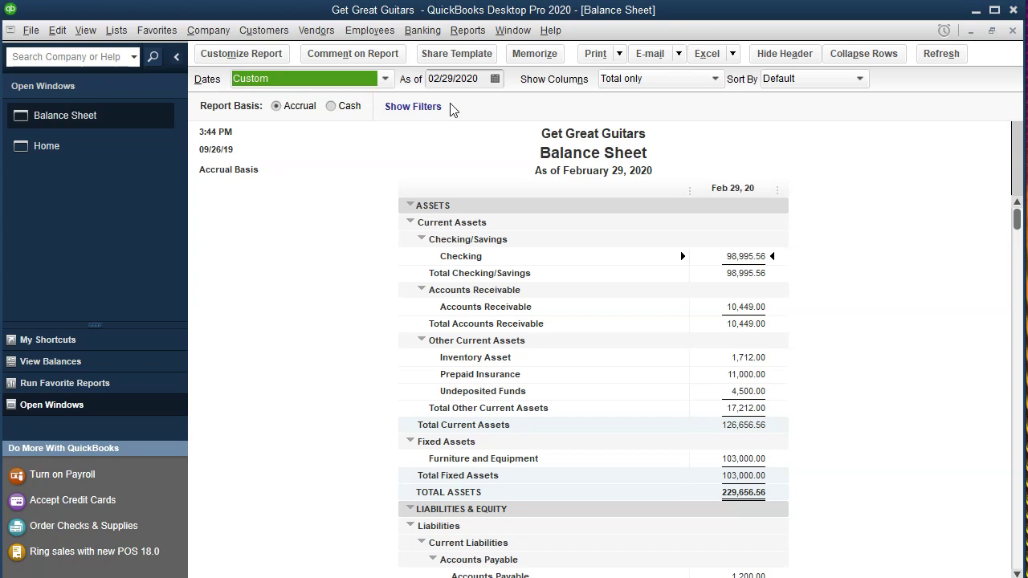
{"action": "left_click", "coordinate": [551, 348]}
{"action": "scroll", "coordinate": [549, 345], "scroll_direction": "down", "scroll_amount": 6}
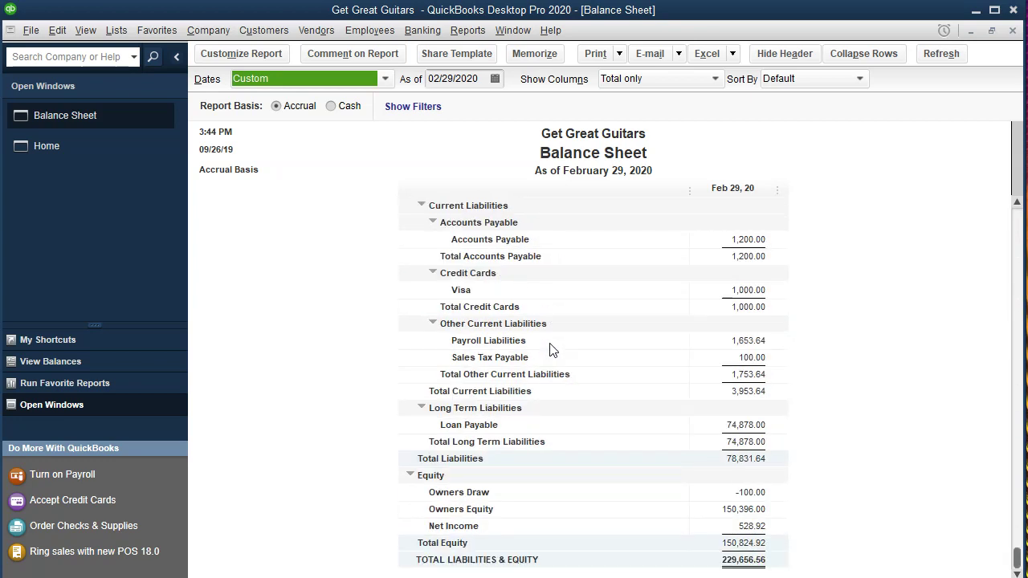
{"action": "left_click", "coordinate": [741, 425]}
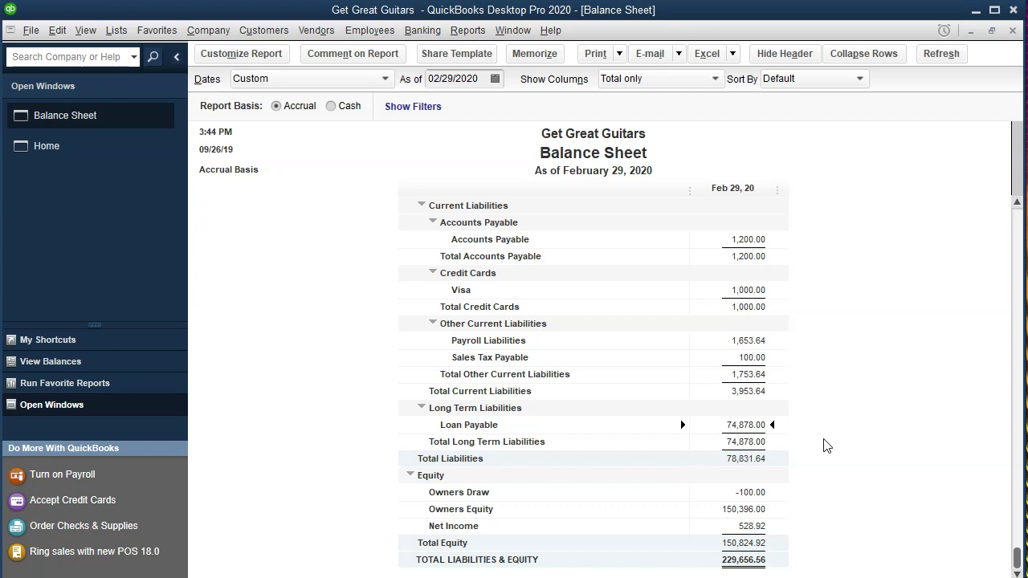
Check the 72,000 loan amount on the Long Term (3) sheet, then minimize Excel.
{"action": "key", "text": "alt+Tab"}
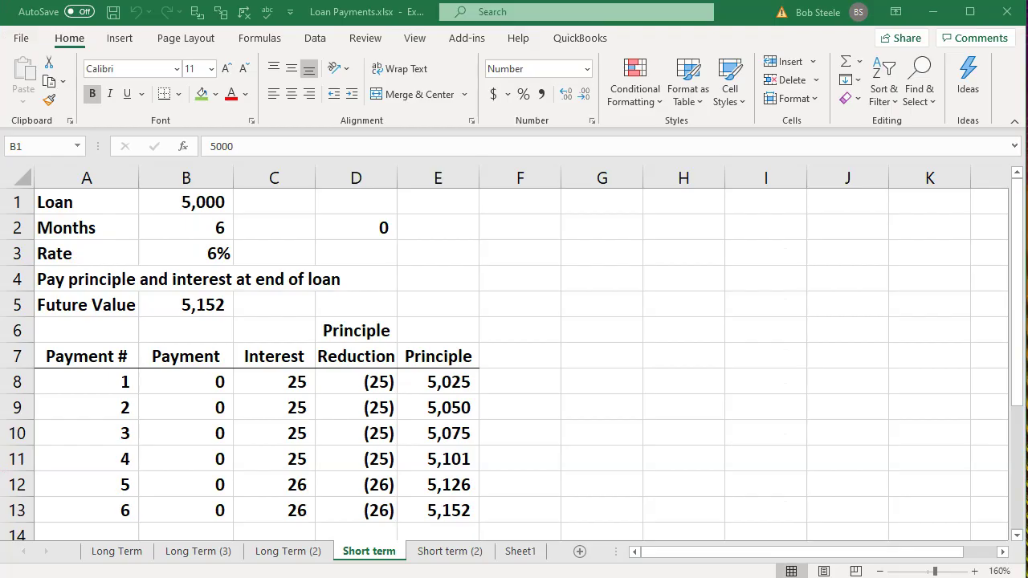
{"action": "left_click", "coordinate": [552, 461]}
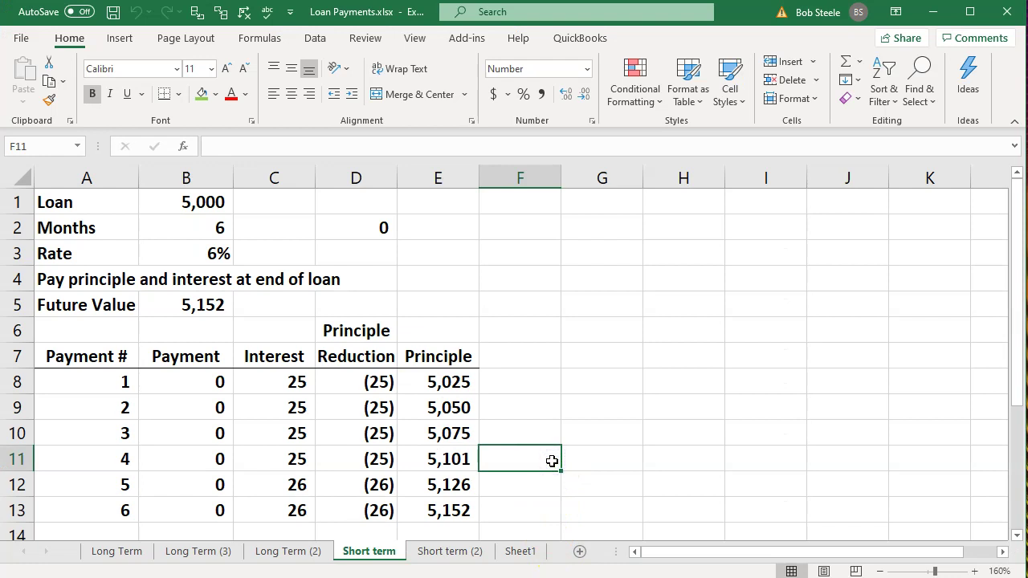
{"action": "left_click", "coordinate": [205, 554]}
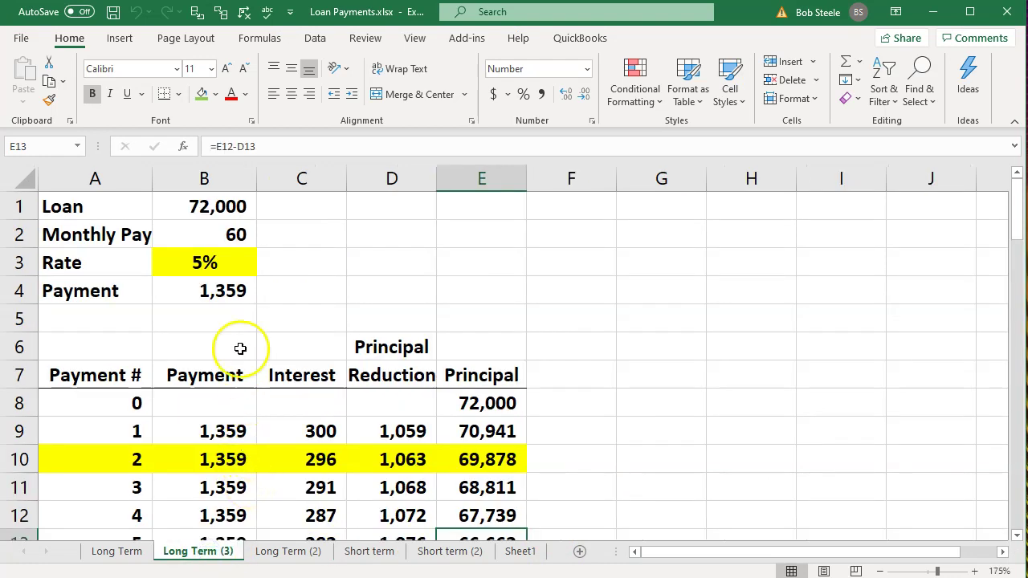
{"action": "left_click", "coordinate": [217, 215]}
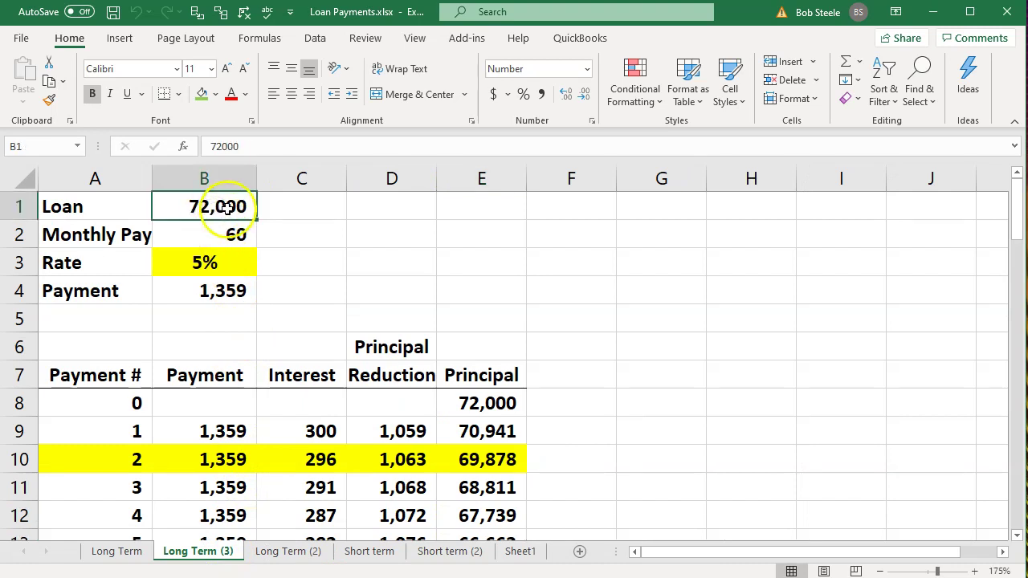
{"action": "left_click", "coordinate": [932, 11]}
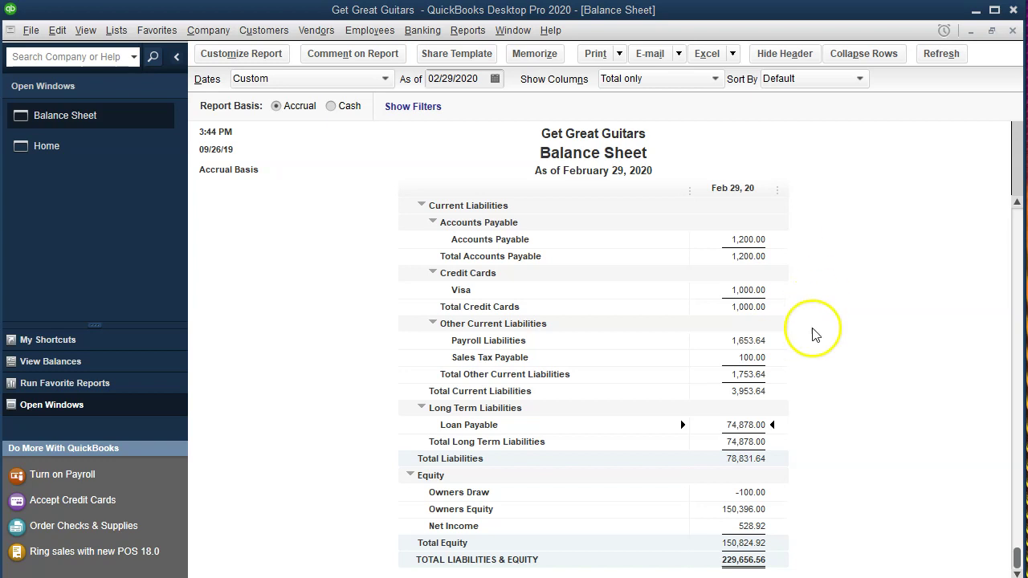
QuickZoom into the transactions behind the Loan Payable balance, then switch back to Excel.
{"action": "left_click", "coordinate": [763, 425]}
{"action": "left_click", "coordinate": [757, 426]}
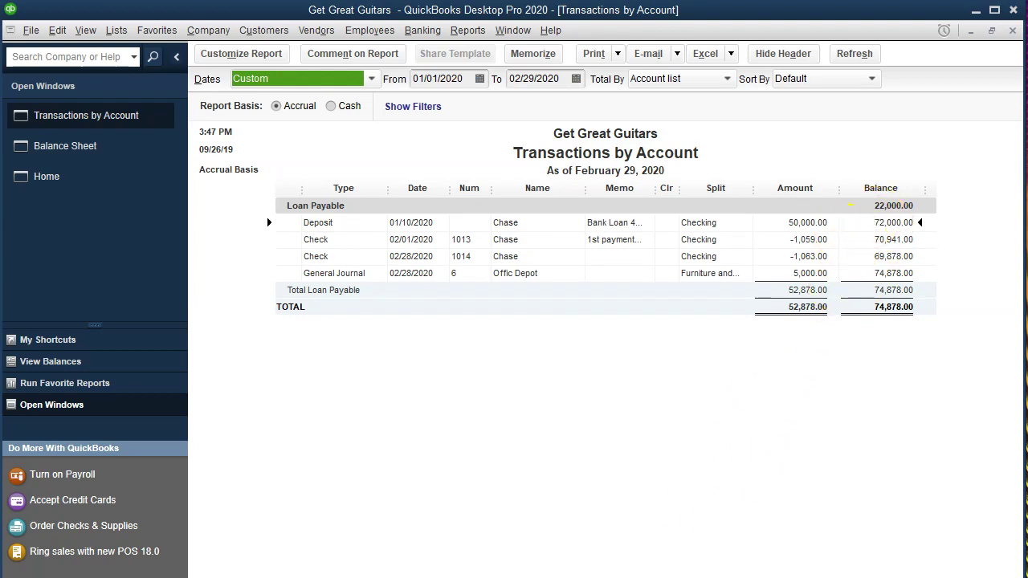
{"action": "key", "text": "alt+Tab"}
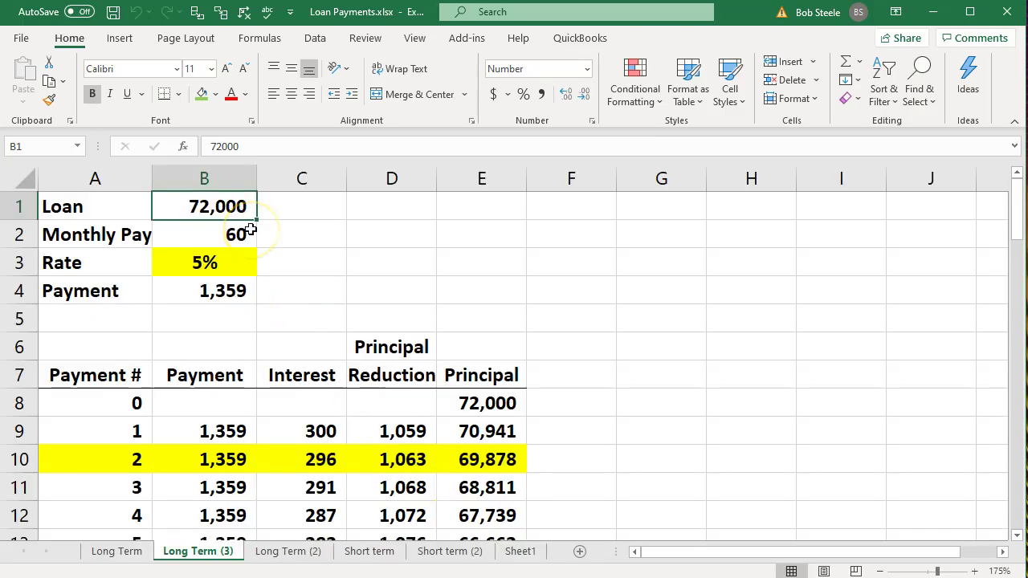
Scroll the loan schedule, then pick out the 5,000.00 General Journal entry in QuickBooks.
{"action": "left_click", "coordinate": [315, 293]}
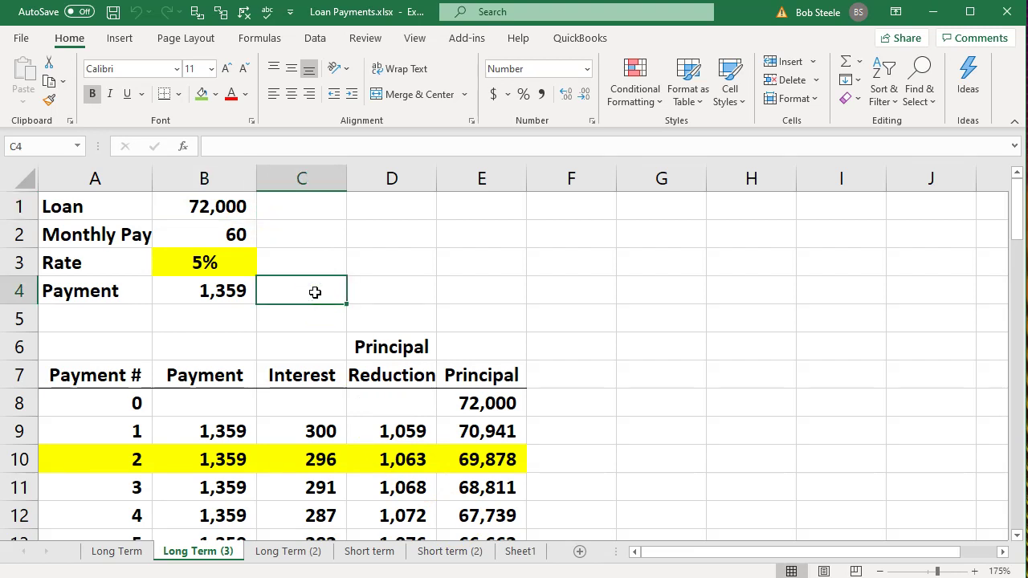
{"action": "scroll", "coordinate": [314, 292], "scroll_direction": "down", "scroll_amount": 1}
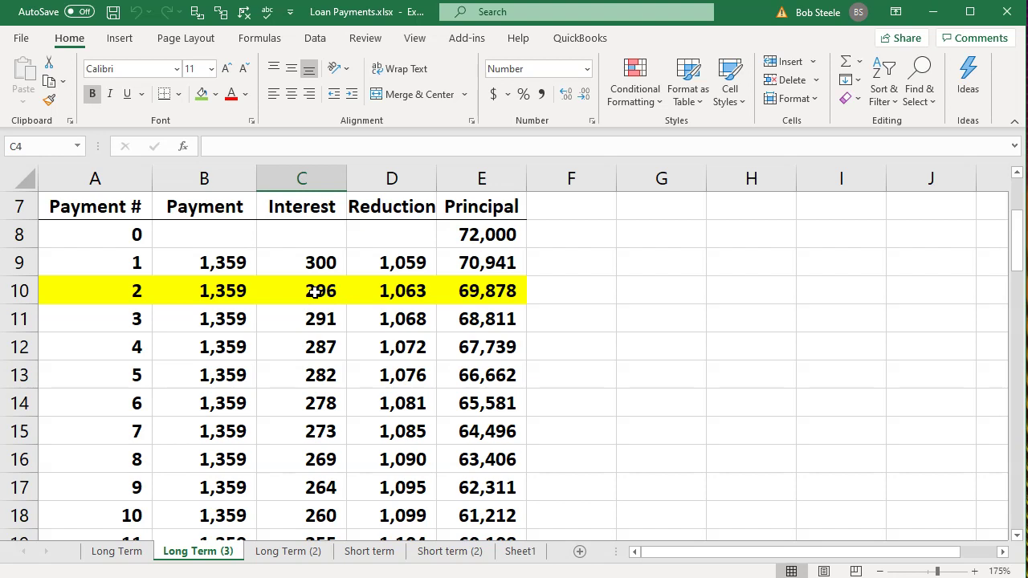
{"action": "left_click", "coordinate": [932, 13]}
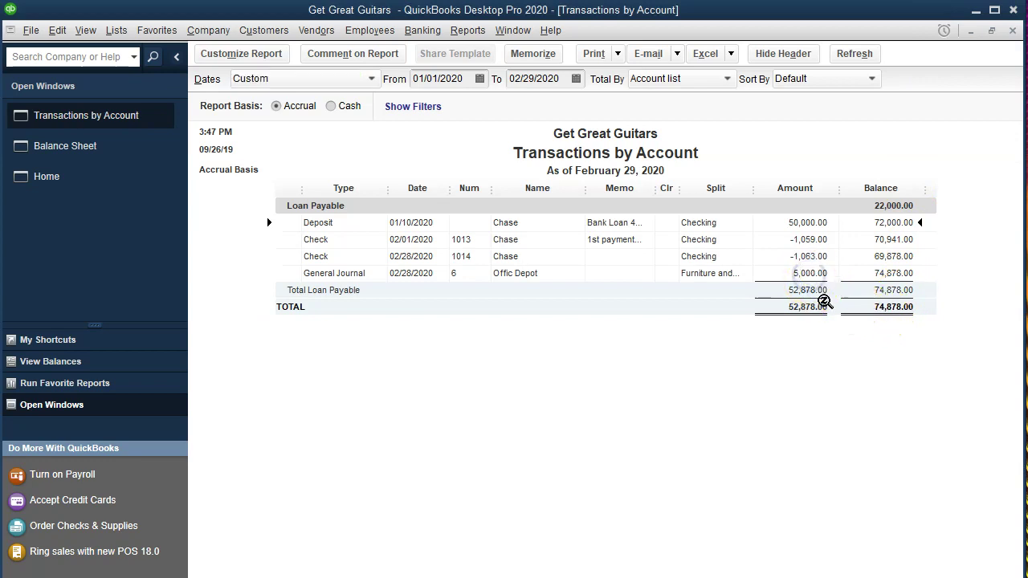
{"action": "left_click", "coordinate": [807, 274]}
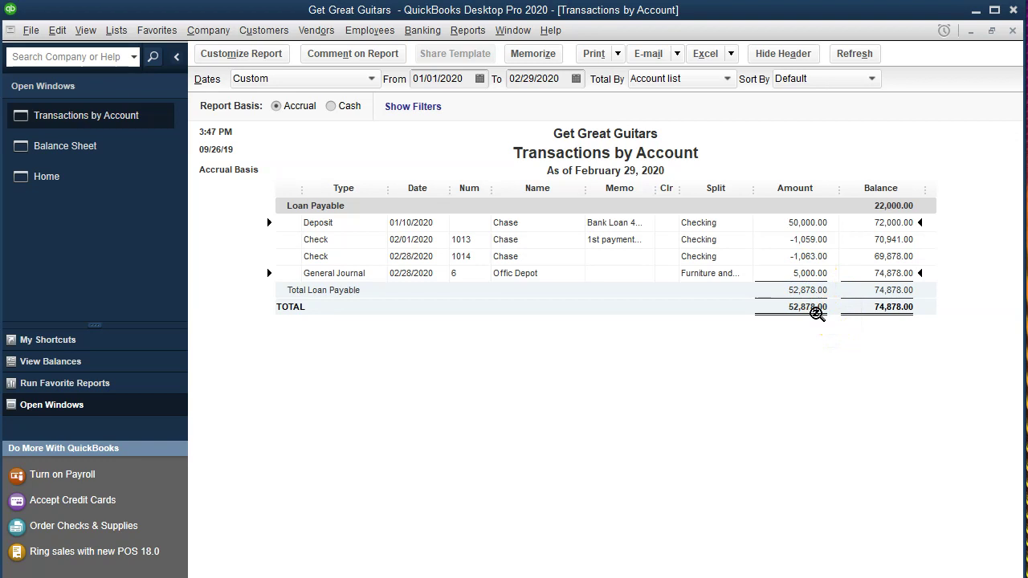
Inspect the formula behind the Short term (2) sheet's final 5,152 balance, then return to QuickBooks.
{"action": "left_click", "coordinate": [654, 575]}
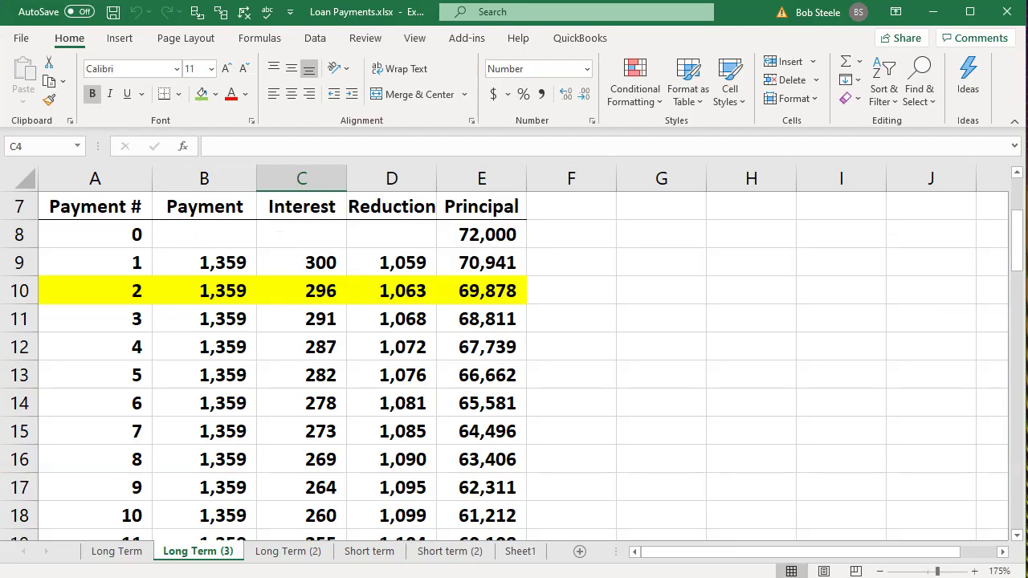
{"action": "left_click", "coordinate": [434, 552]}
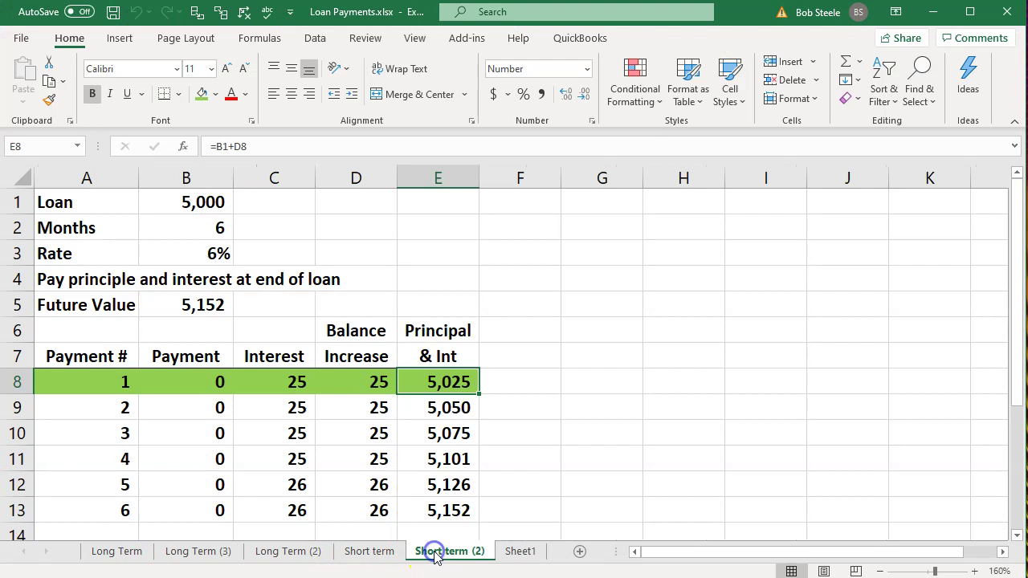
{"action": "left_click", "coordinate": [409, 466]}
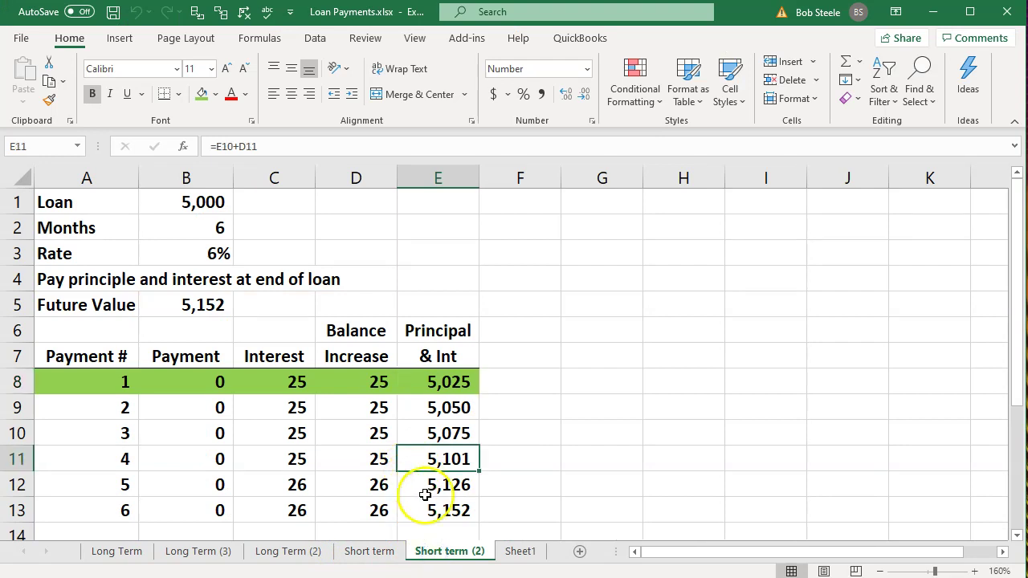
{"action": "left_click", "coordinate": [448, 513]}
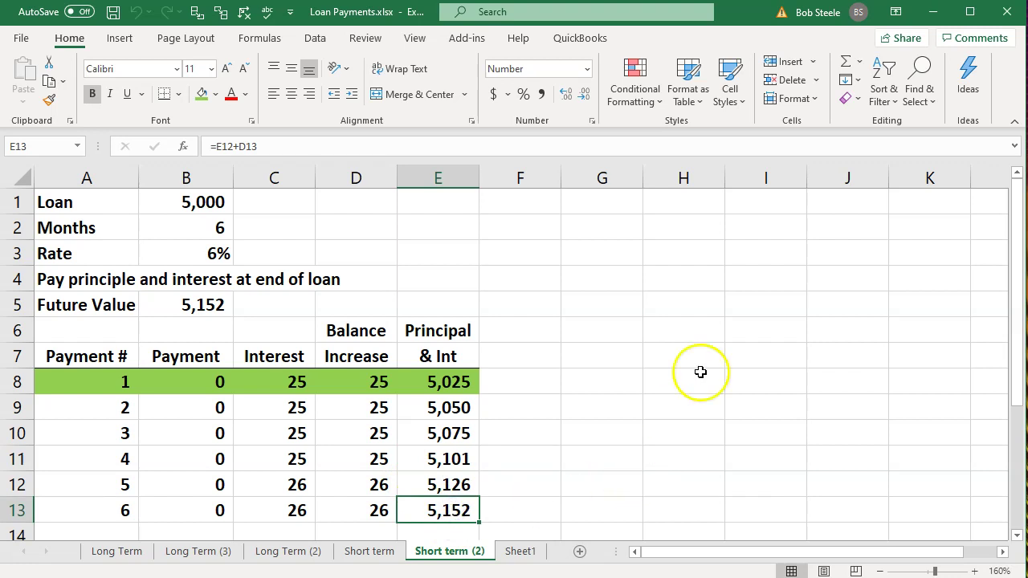
{"action": "left_click", "coordinate": [944, 24]}
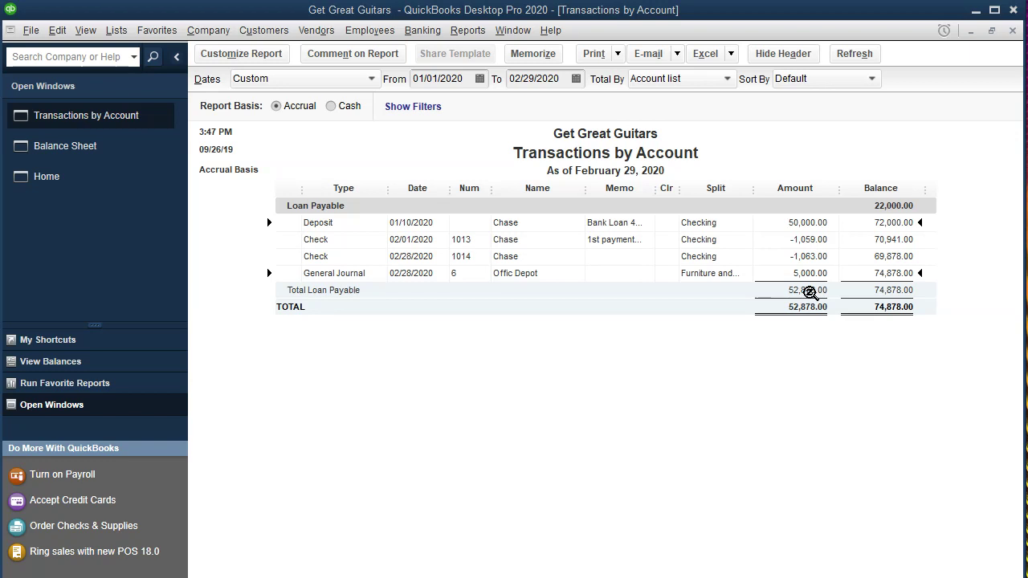
Close the Transactions by Account report and discard an empty general journal entry.
{"action": "left_click", "coordinate": [1011, 31]}
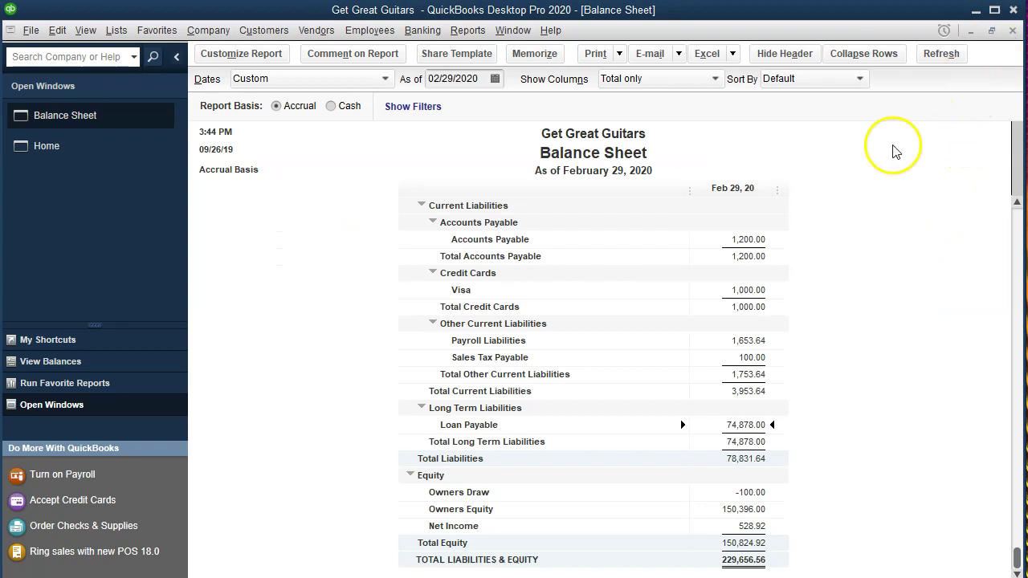
{"action": "left_click", "coordinate": [211, 30]}
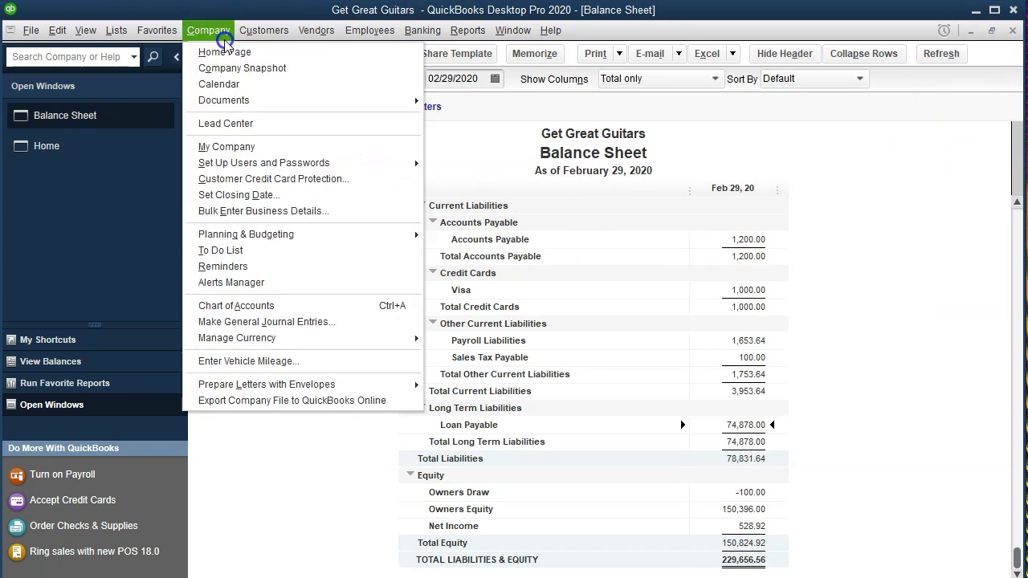
{"action": "left_click", "coordinate": [295, 323]}
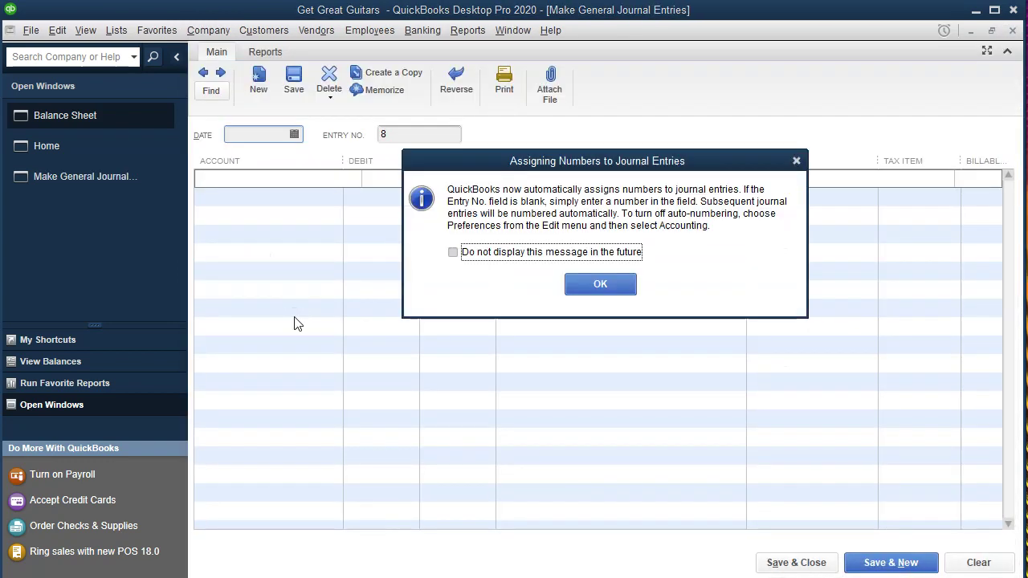
{"action": "left_click", "coordinate": [796, 163]}
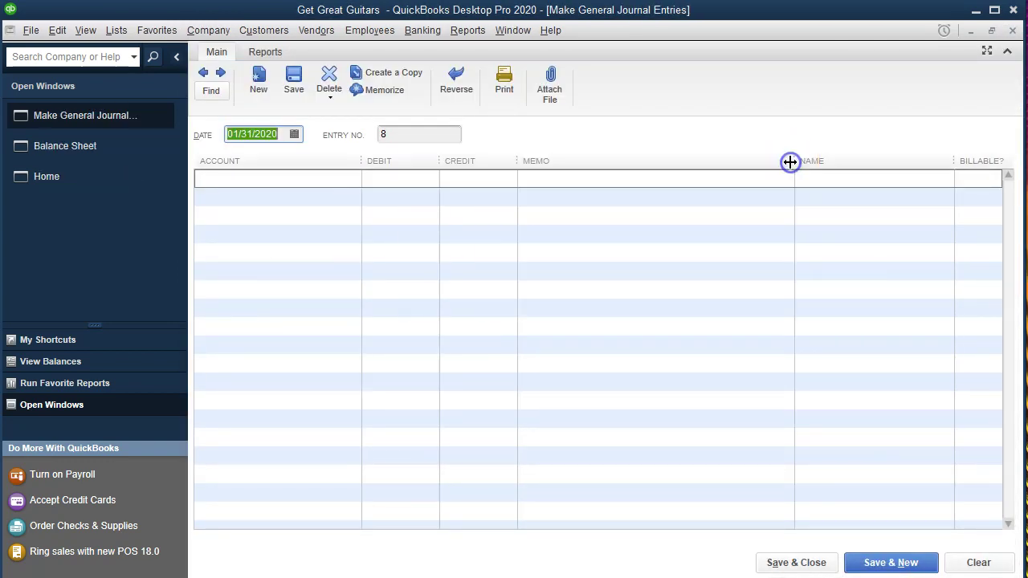
{"action": "left_click", "coordinate": [1012, 31]}
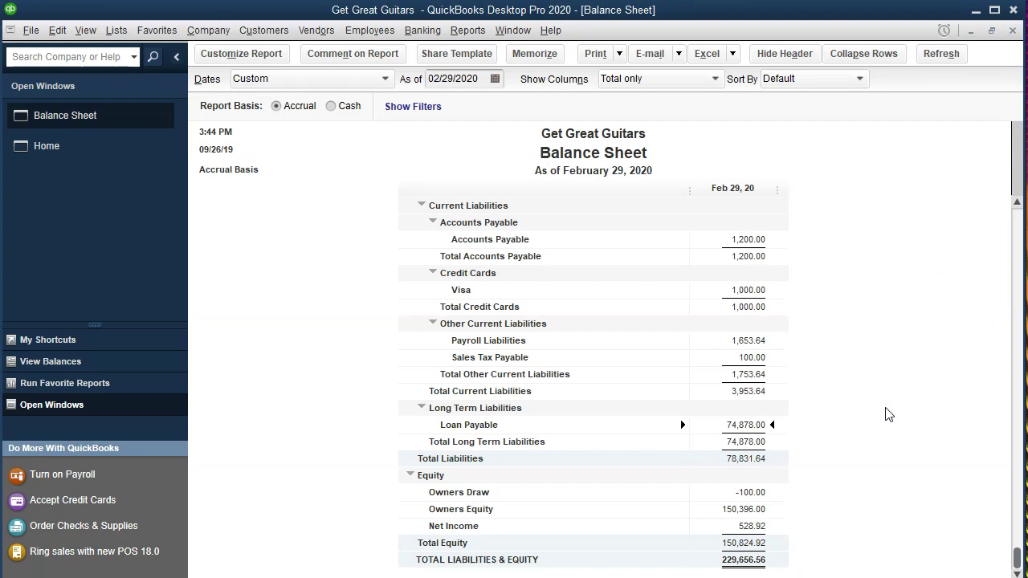
Review Balance Sheet liabilities: Loan Payable 74,878.00 and total current liabilities 3,953.64.
{"action": "left_click", "coordinate": [755, 444]}
{"action": "left_click", "coordinate": [745, 426]}
{"action": "left_click", "coordinate": [792, 438]}
{"action": "scroll", "coordinate": [783, 440], "scroll_direction": "up", "scroll_amount": 1}
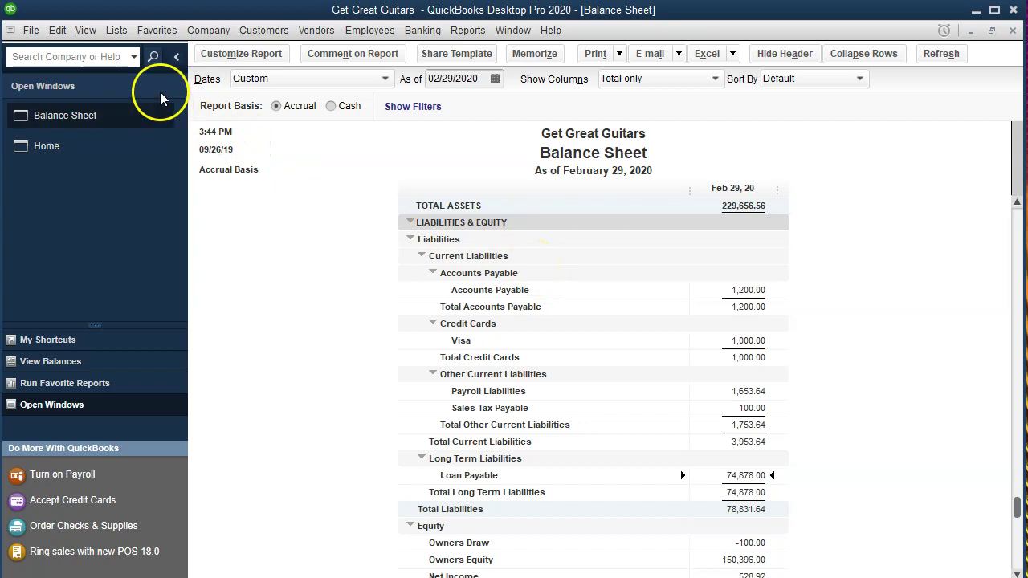
{"action": "left_click", "coordinate": [117, 31]}
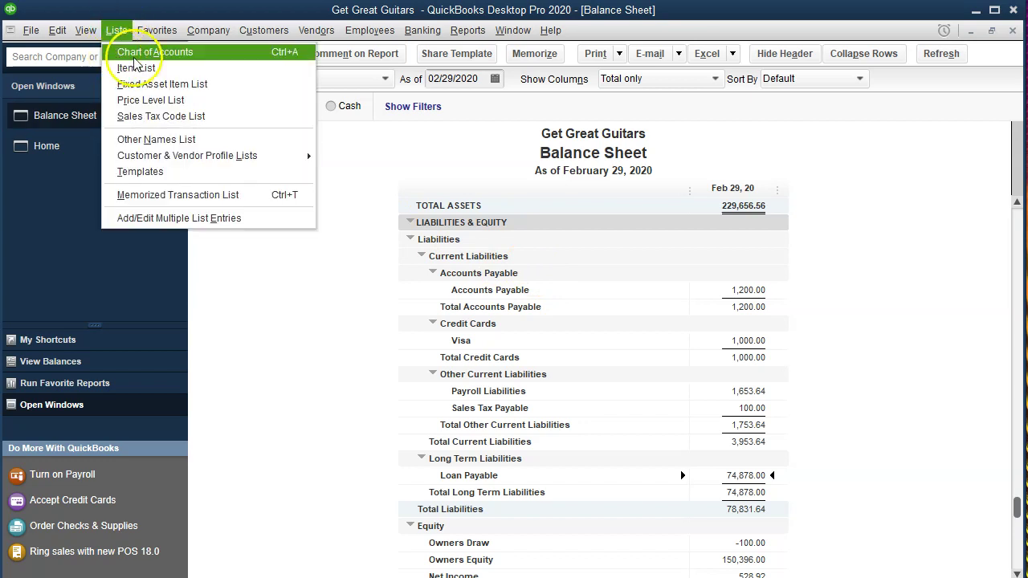
Open the Loan Payable register from the Chart of Accounts and date a new entry 02/28/20.
{"action": "left_click", "coordinate": [216, 60]}
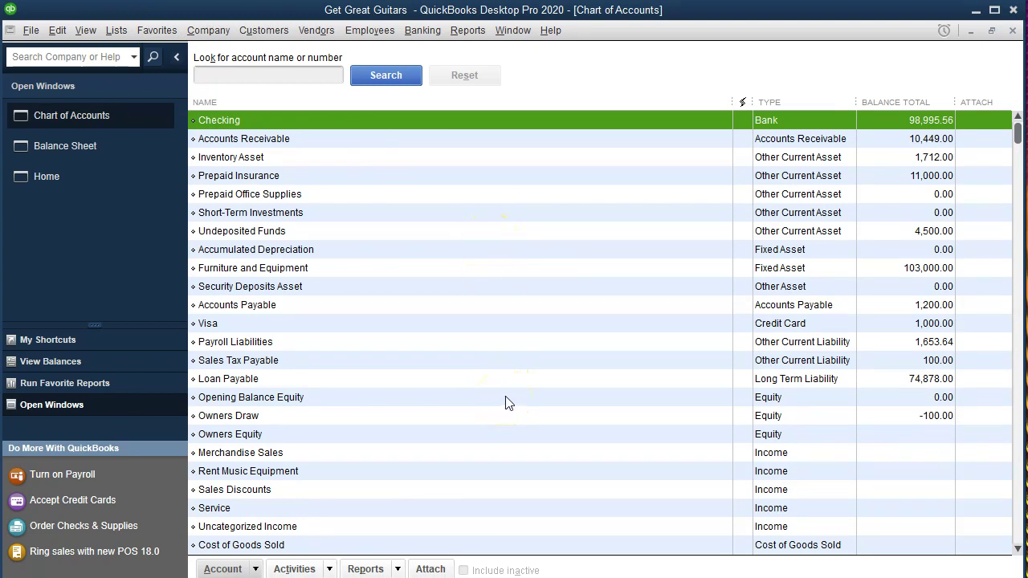
{"action": "left_click", "coordinate": [283, 379]}
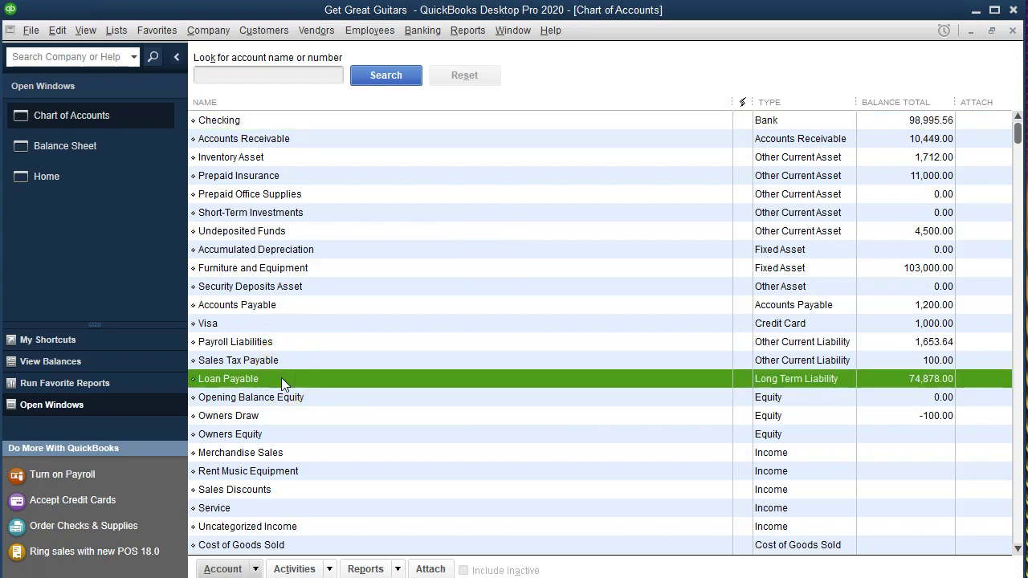
{"action": "double_click", "coordinate": [281, 379]}
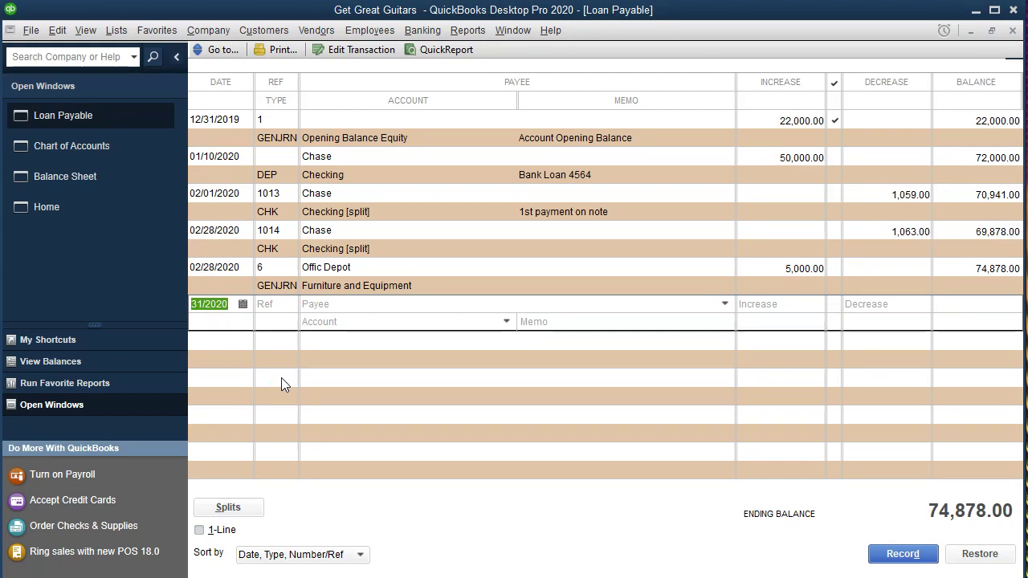
{"action": "type", "text": "022820"}
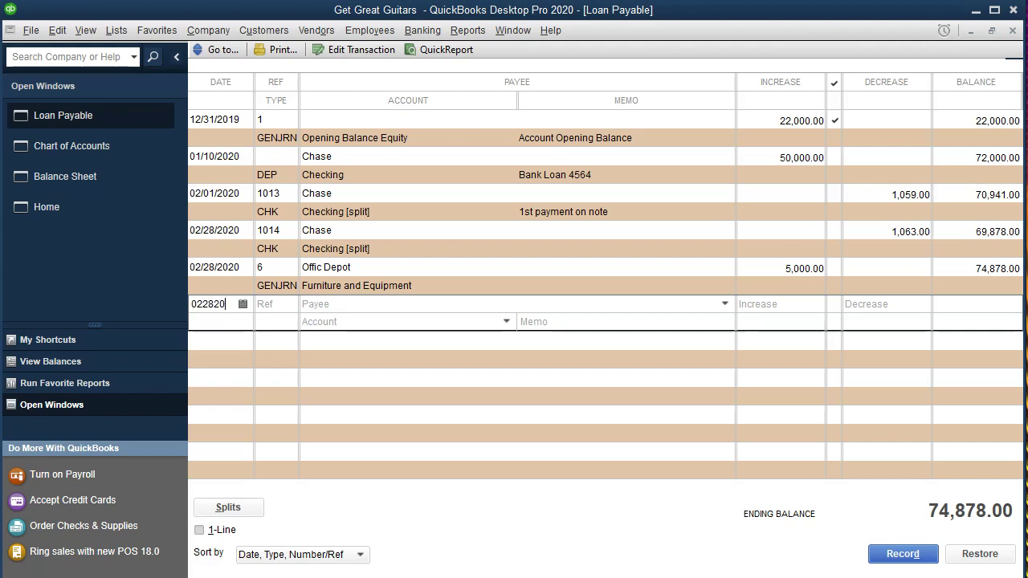
Enter a 5,000.00 Loan Payable decrease against the account 'Loan Payable Current'.
{"action": "key", "text": "Tab"}
{"action": "key", "text": "Tab"}
{"action": "key", "text": "Tab"}
{"action": "key", "text": "Tab"}
{"action": "key", "text": "Tab"}
{"action": "type", "text": "5000"}
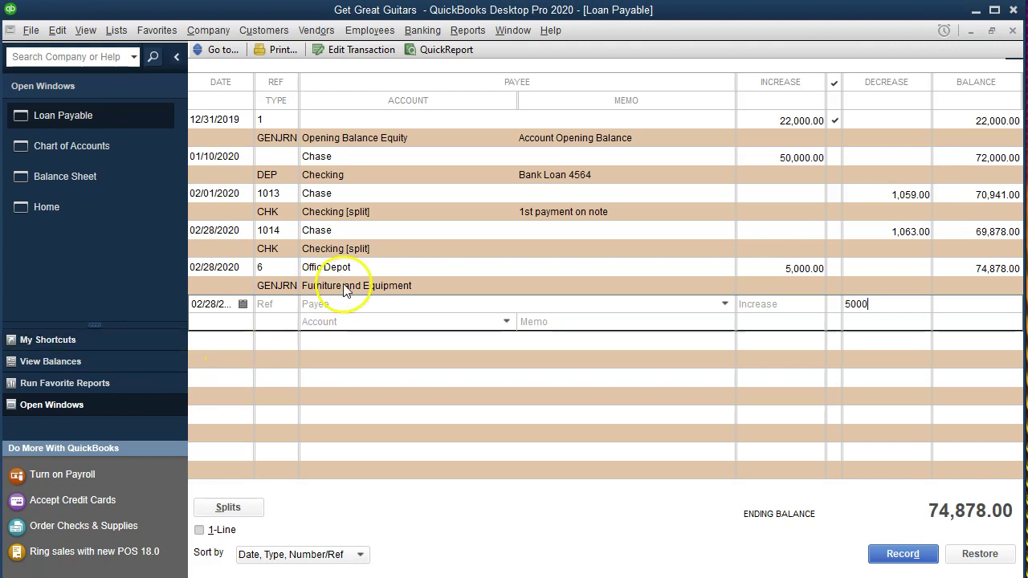
{"action": "key", "text": "Tab"}
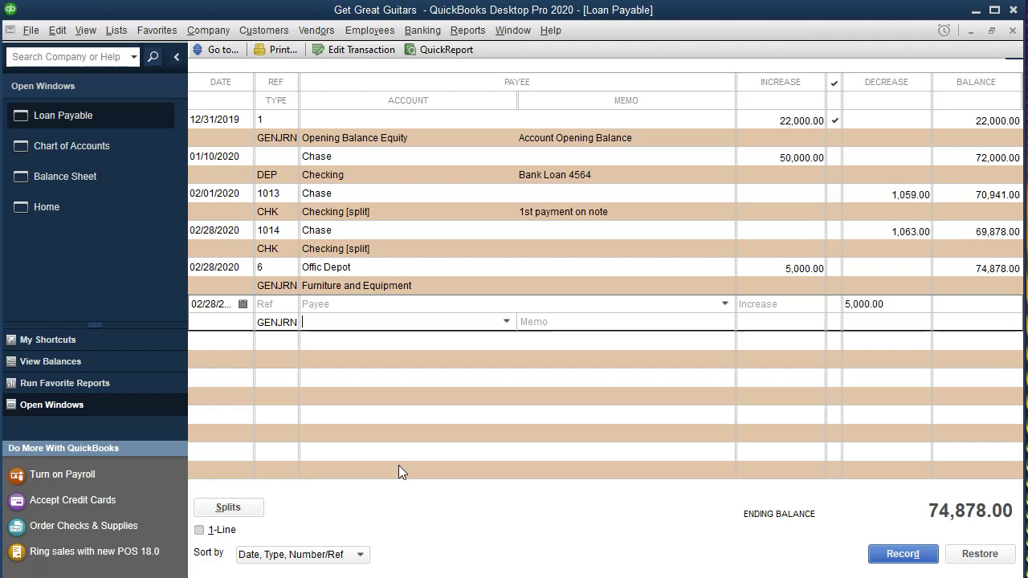
{"action": "type", "text": "Loan P"}
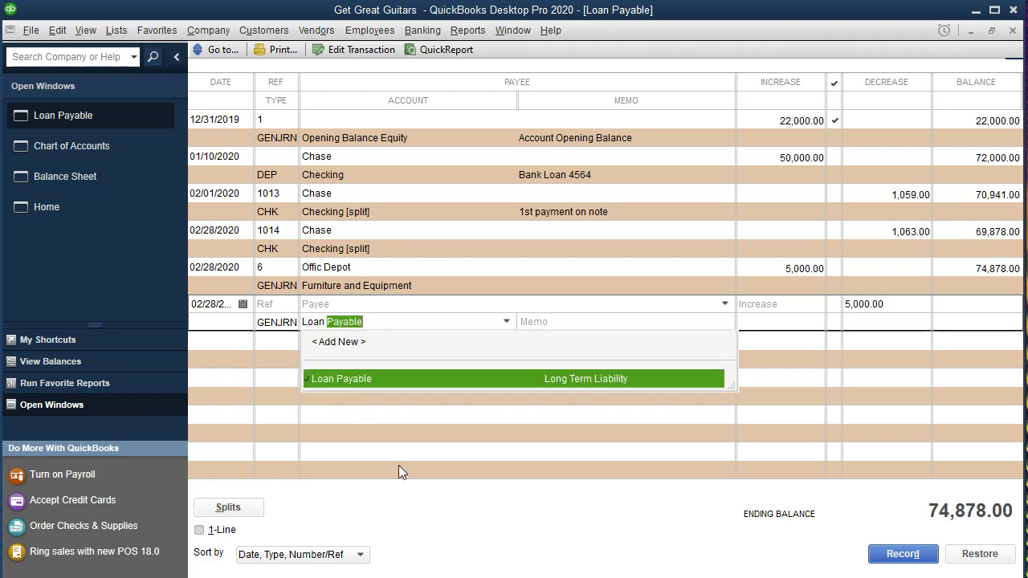
{"action": "type", "text": "ayable C"}
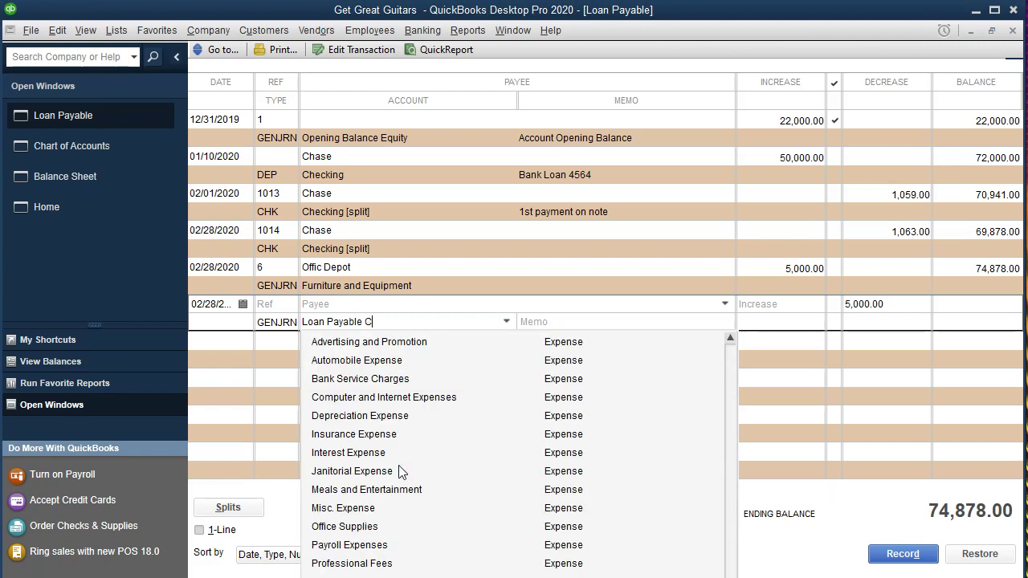
{"action": "type", "text": "urrent"}
{"action": "key", "text": "Tab"}
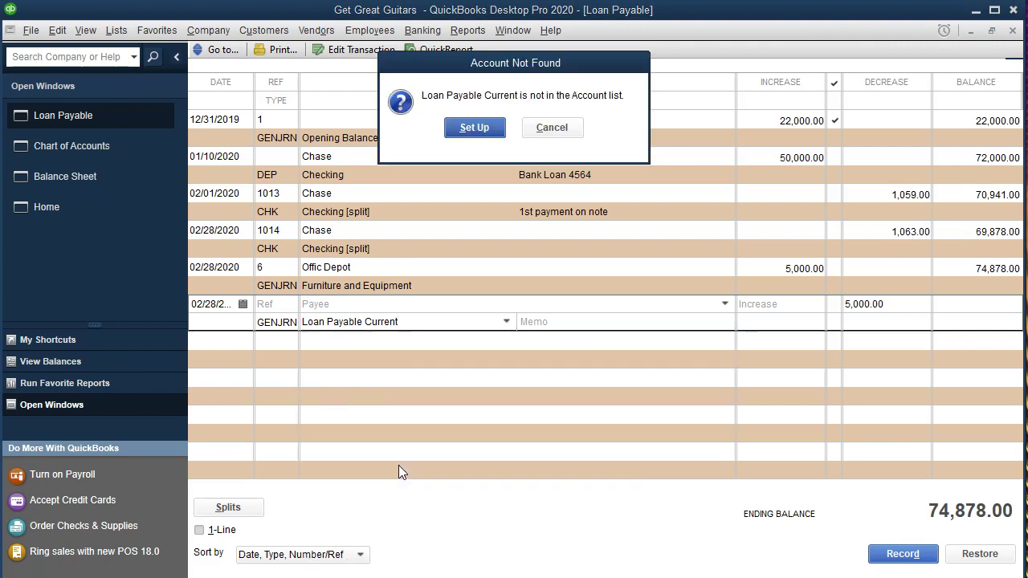
Set up Loan Payable Current as a new Other Current Liability account and save it.
{"action": "key", "text": "Return"}
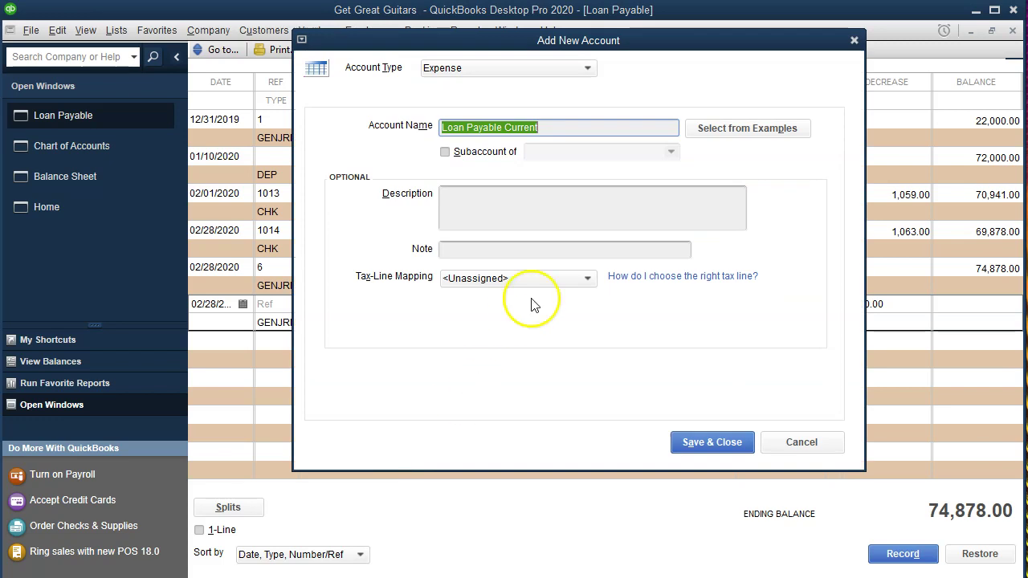
{"action": "left_click", "coordinate": [524, 73]}
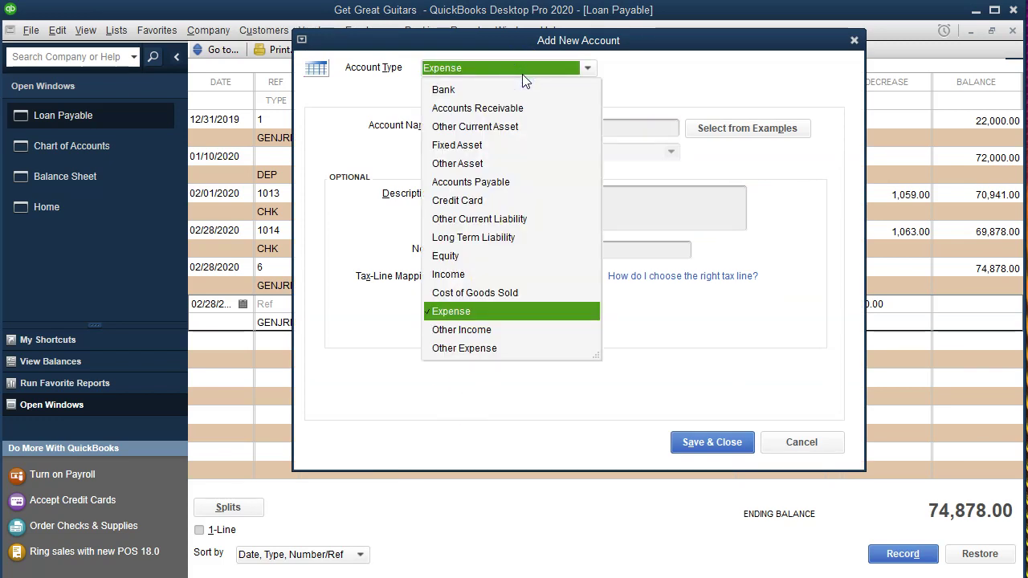
{"action": "left_click", "coordinate": [514, 218]}
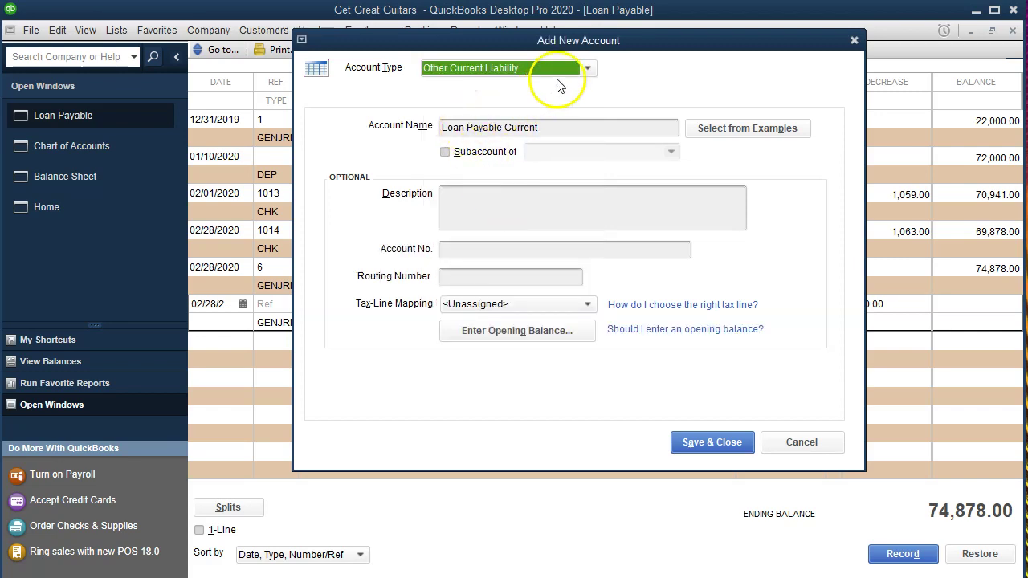
{"action": "left_click", "coordinate": [584, 71]}
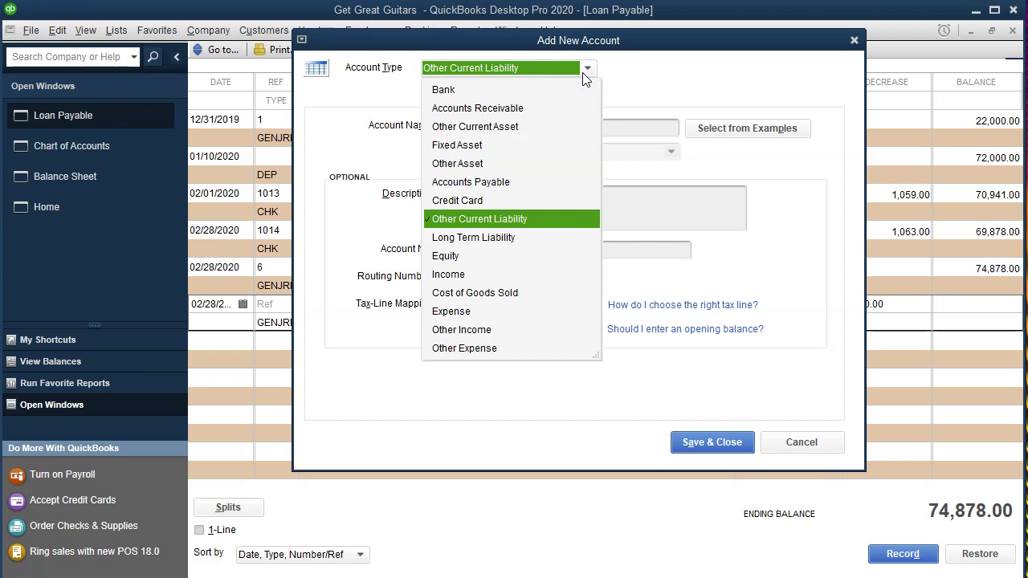
{"action": "left_click", "coordinate": [585, 70]}
{"action": "left_click", "coordinate": [513, 125]}
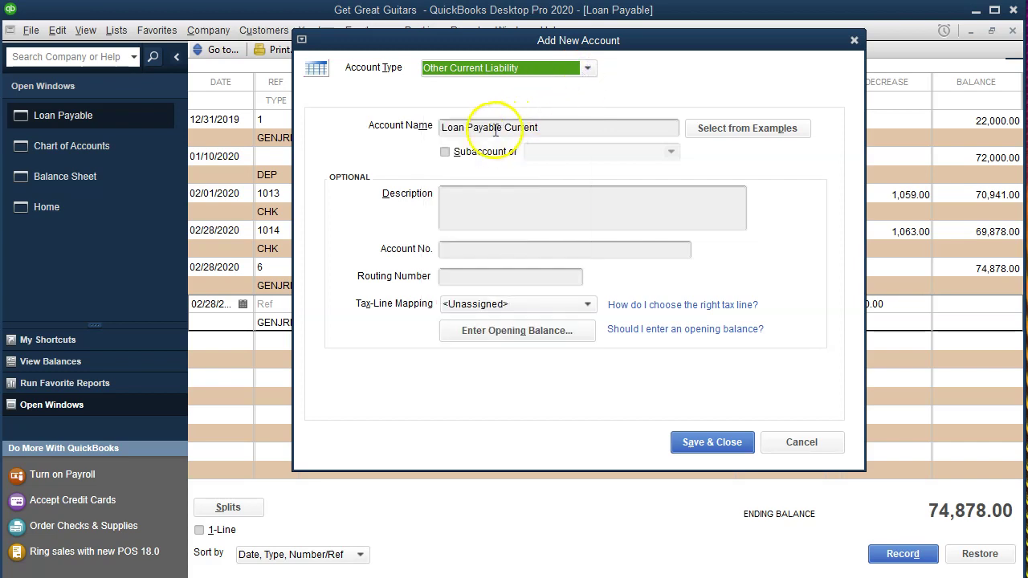
{"action": "left_click", "coordinate": [478, 198]}
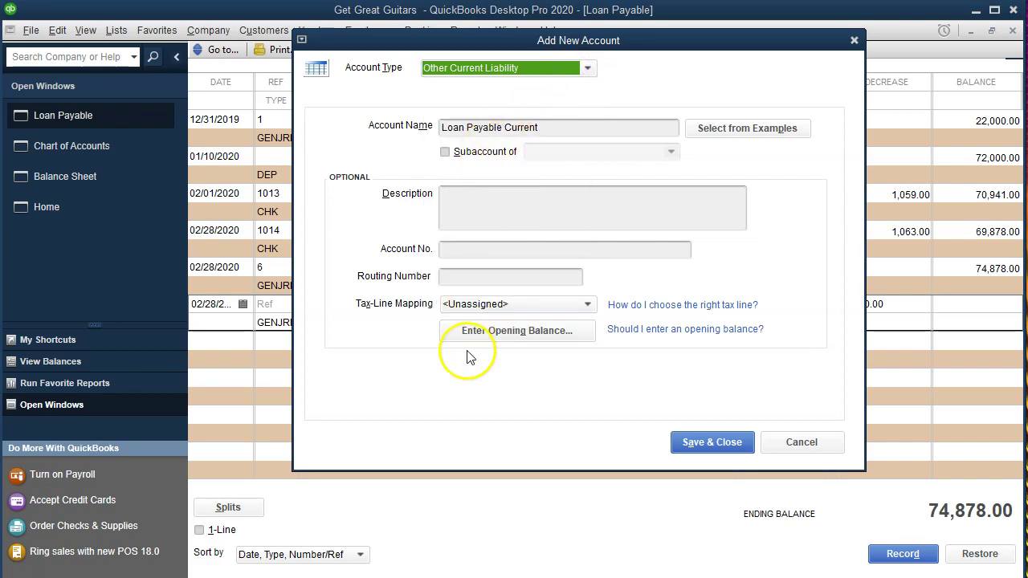
{"action": "left_click", "coordinate": [687, 447]}
{"action": "left_click", "coordinate": [664, 437]}
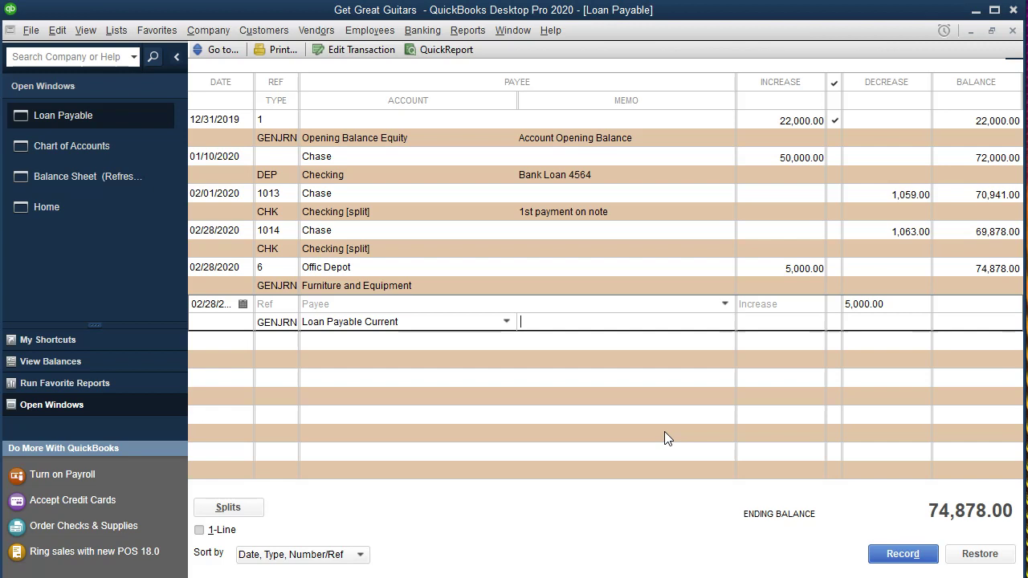
Record the 5,000 entry with memo 'Adj entry - break out short term portion' and close the register.
{"action": "type", "text": "Adj entry - break out short term por"}
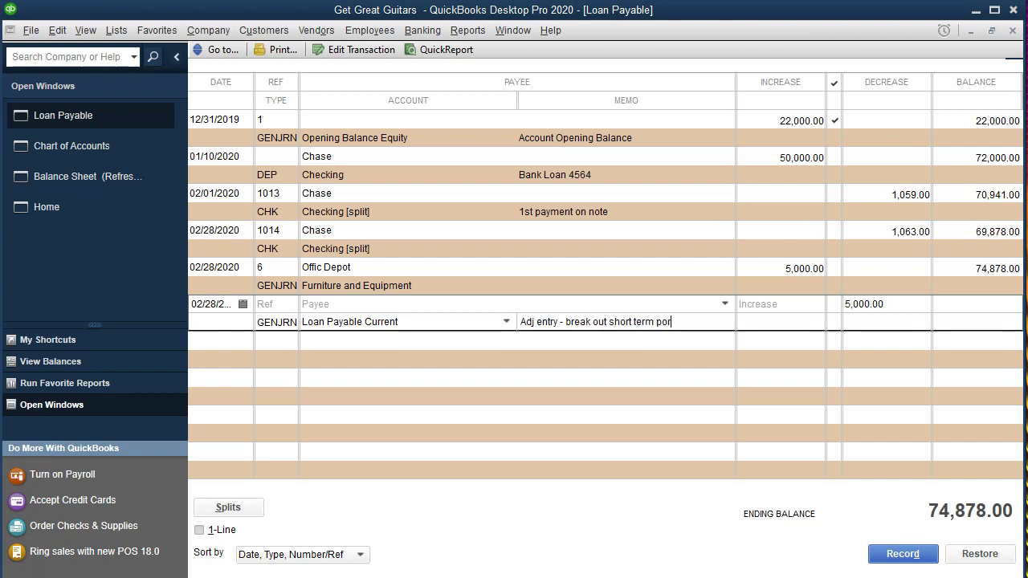
{"action": "type", "text": "tion"}
{"action": "left_click", "coordinate": [901, 554]}
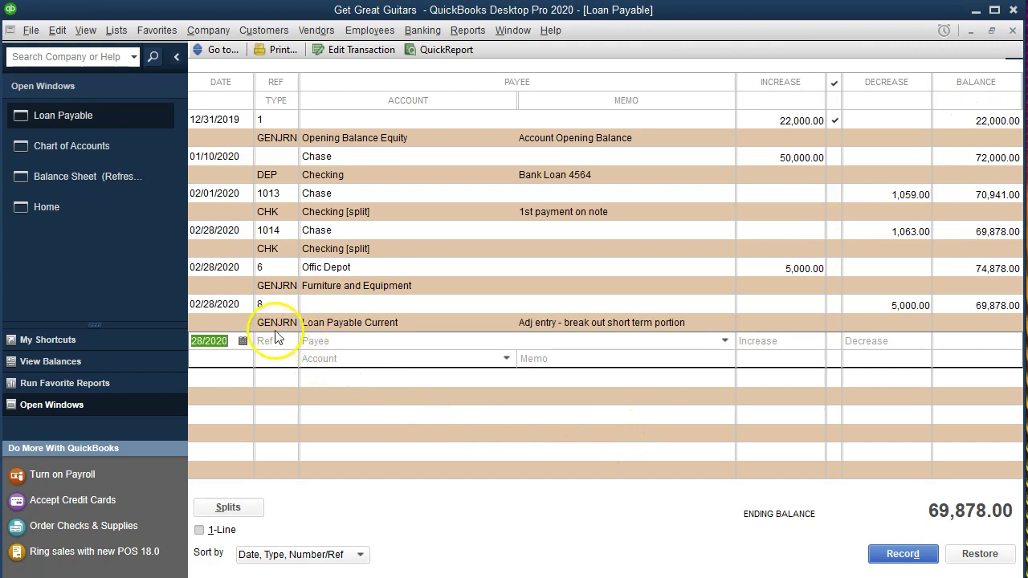
{"action": "left_click", "coordinate": [1014, 33]}
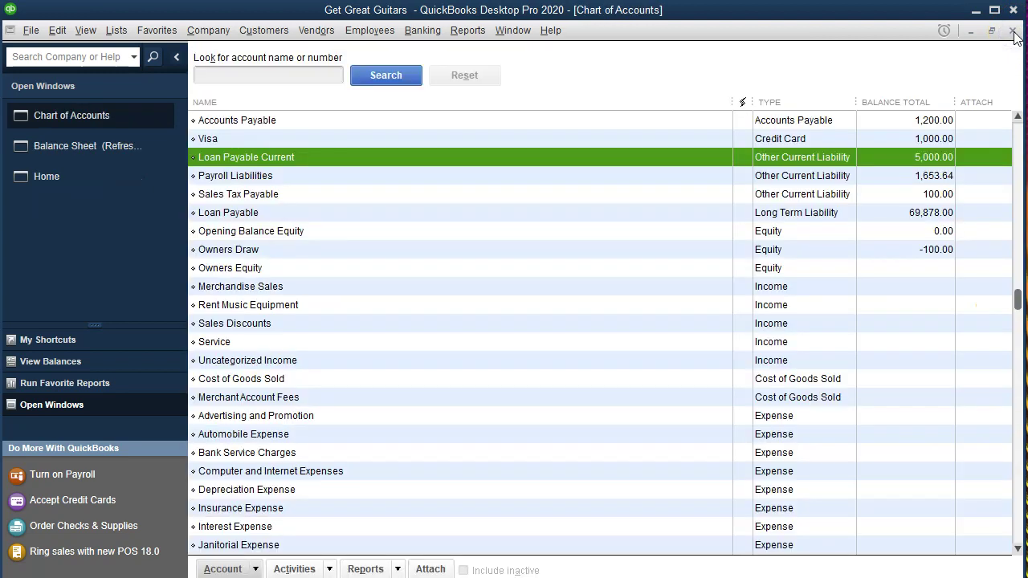
Close the Chart of Accounts and QuickZoom into Loan Payable Current's 5,000.00 balance on the Balance Sheet.
{"action": "left_click", "coordinate": [1012, 32]}
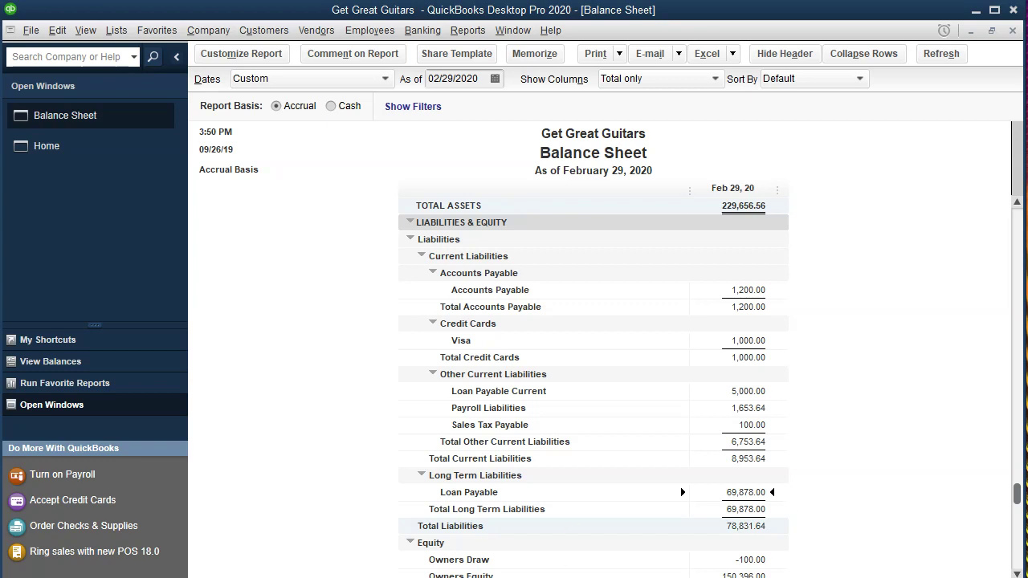
{"action": "left_click", "coordinate": [667, 325]}
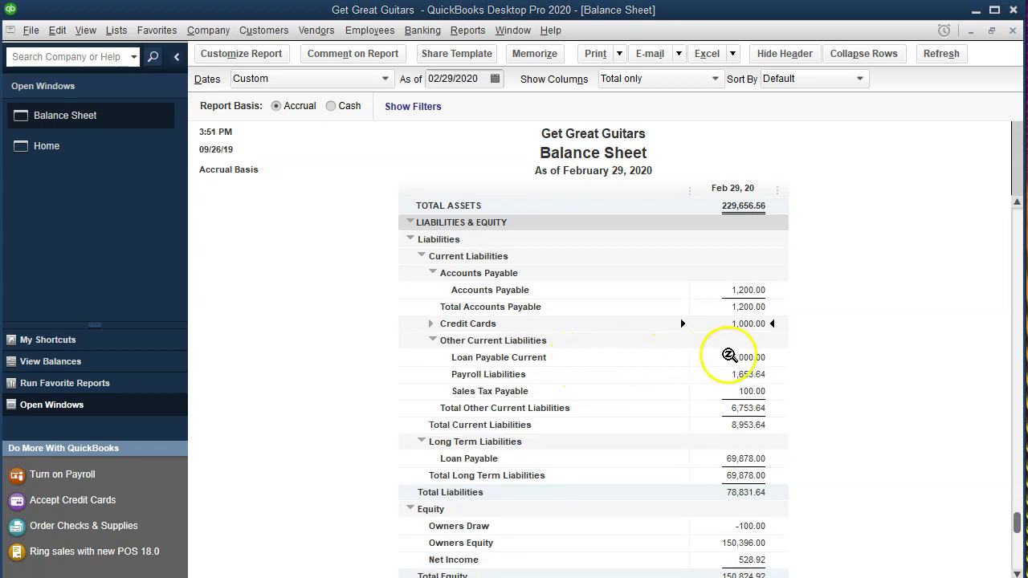
{"action": "left_click", "coordinate": [748, 357]}
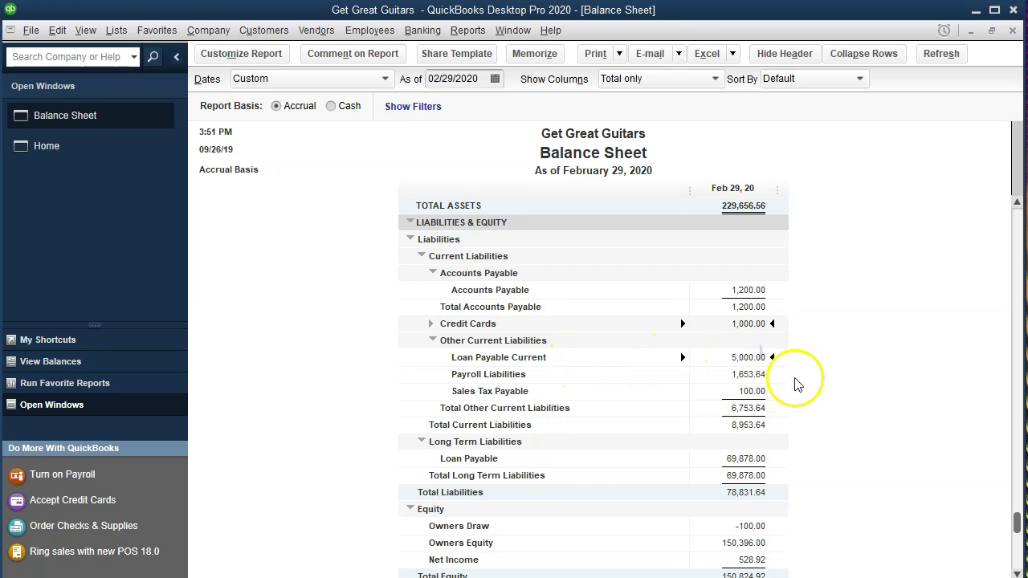
{"action": "double_click", "coordinate": [754, 356]}
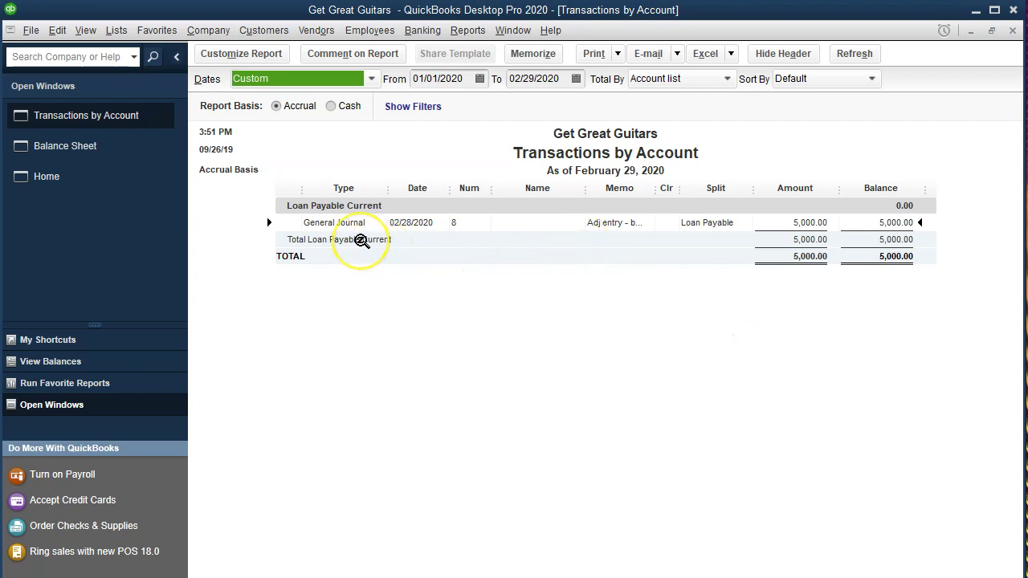
Trace the 5,000.00 Loan Payable Current amount to general journal entry 8, then close back to the Balance Sheet.
{"action": "double_click", "coordinate": [808, 223]}
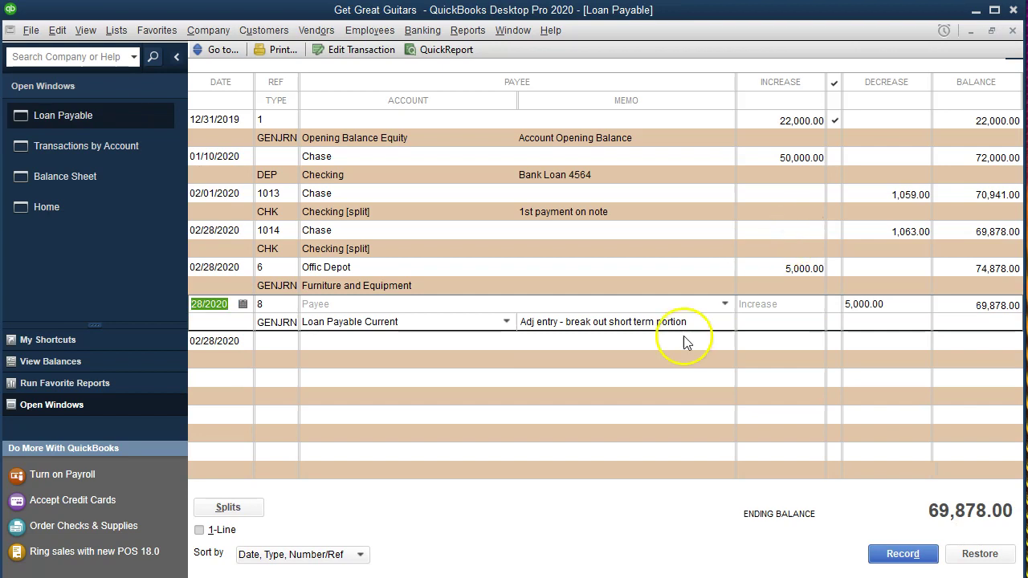
{"action": "double_click", "coordinate": [263, 325]}
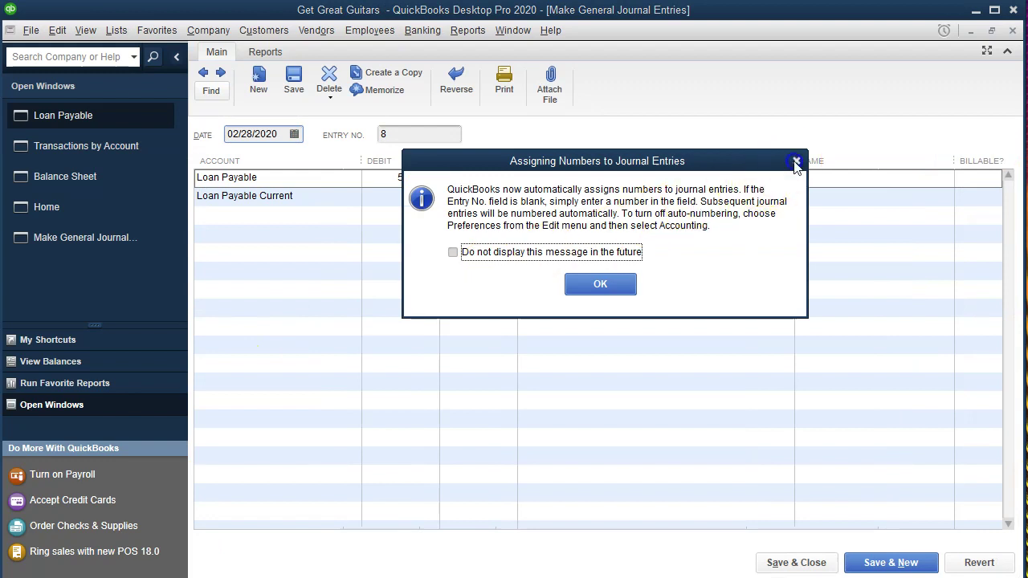
{"action": "left_click", "coordinate": [795, 164]}
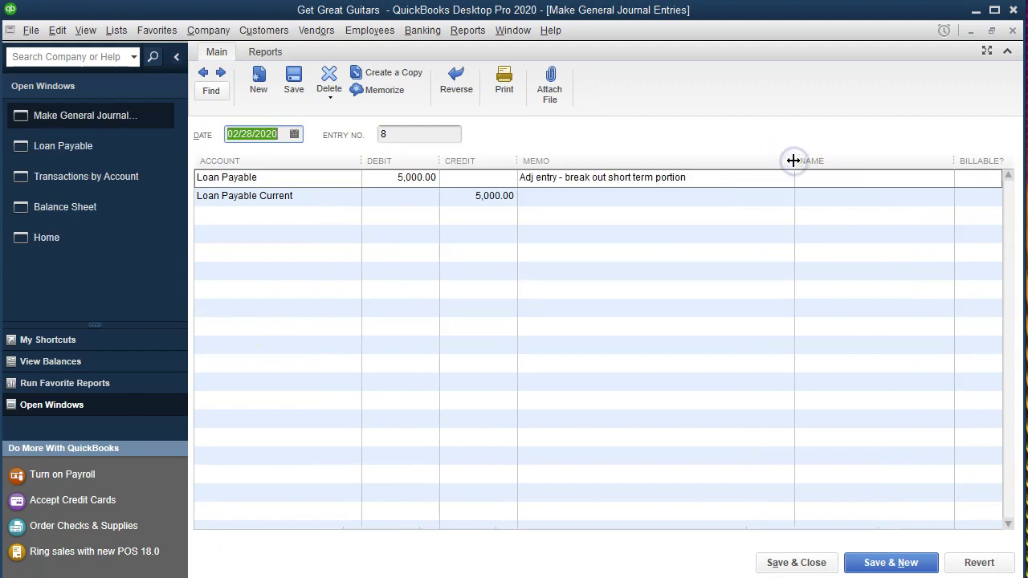
{"action": "left_click", "coordinate": [1012, 30]}
{"action": "left_click", "coordinate": [1012, 31]}
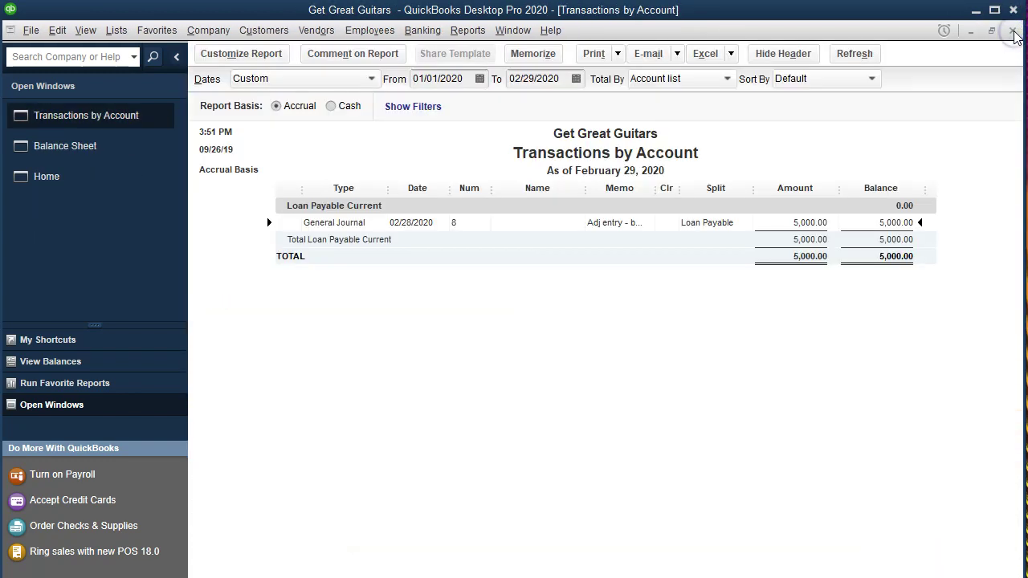
{"action": "left_click", "coordinate": [1012, 30]}
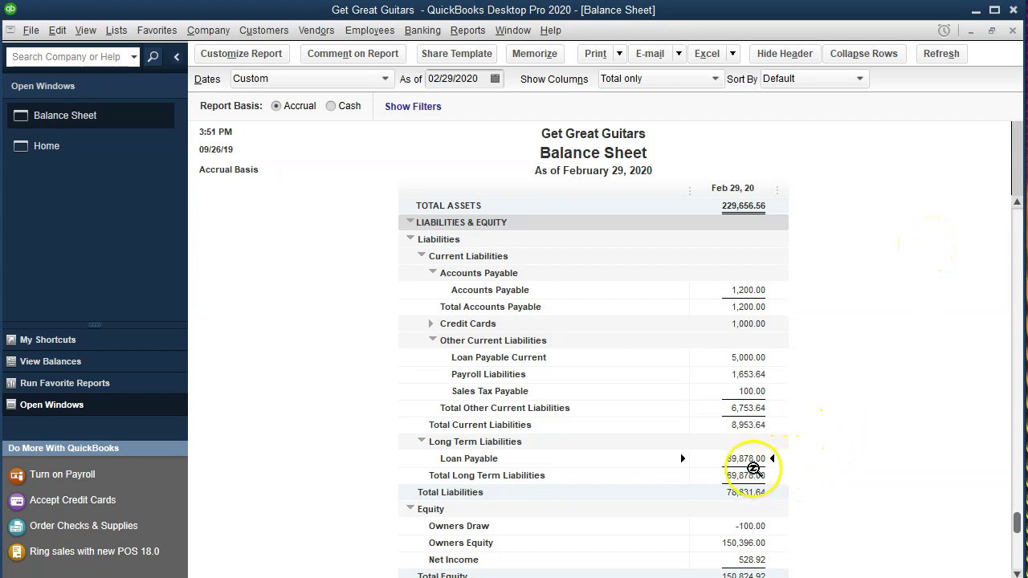
Trace the 69,878.00 Loan Payable balance to journal entry 8, then close back to the Balance Sheet.
{"action": "double_click", "coordinate": [744, 457]}
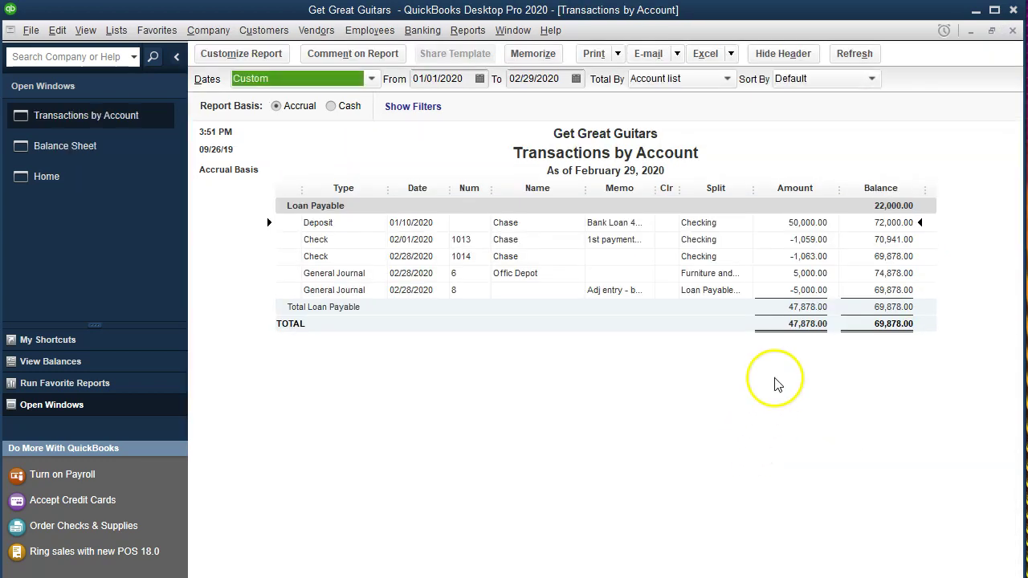
{"action": "double_click", "coordinate": [807, 273]}
{"action": "left_click", "coordinate": [807, 290]}
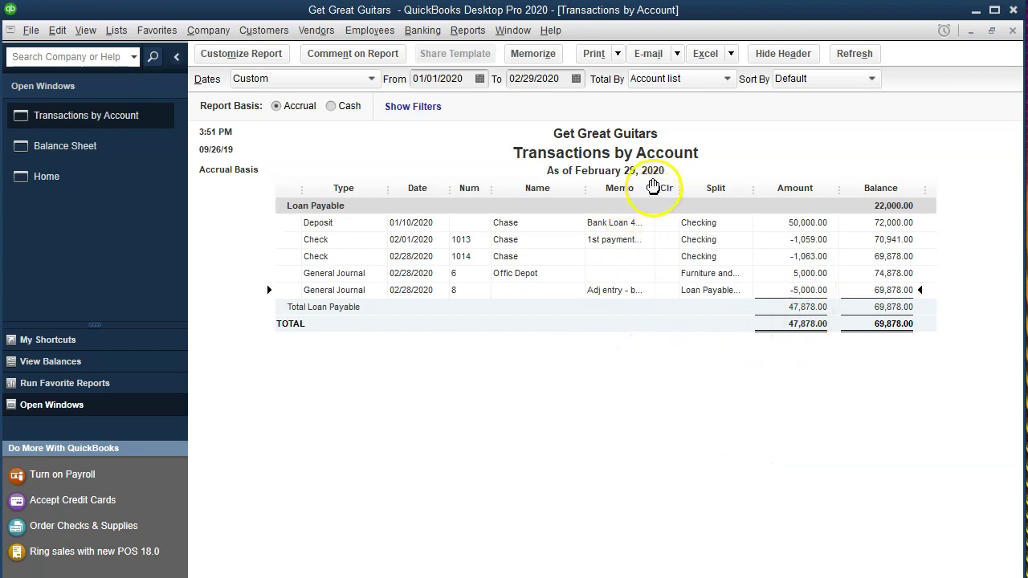
{"action": "double_click", "coordinate": [791, 291]}
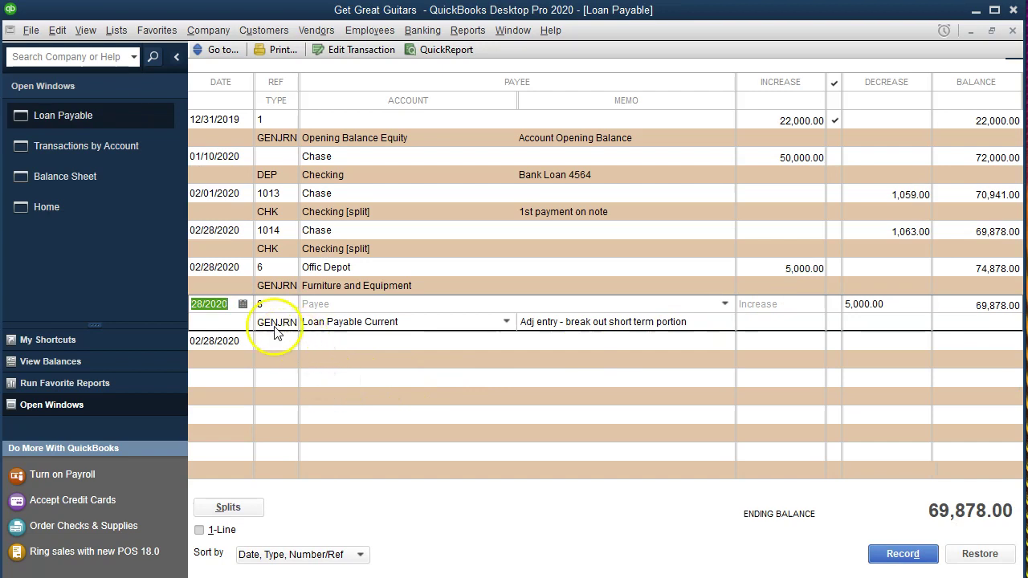
{"action": "double_click", "coordinate": [274, 329]}
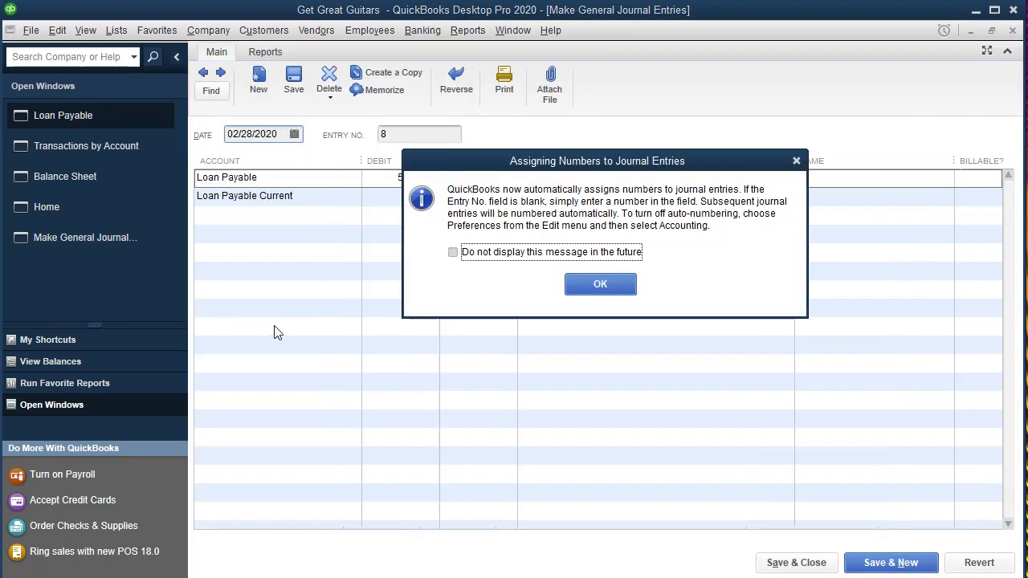
{"action": "left_click", "coordinate": [796, 160]}
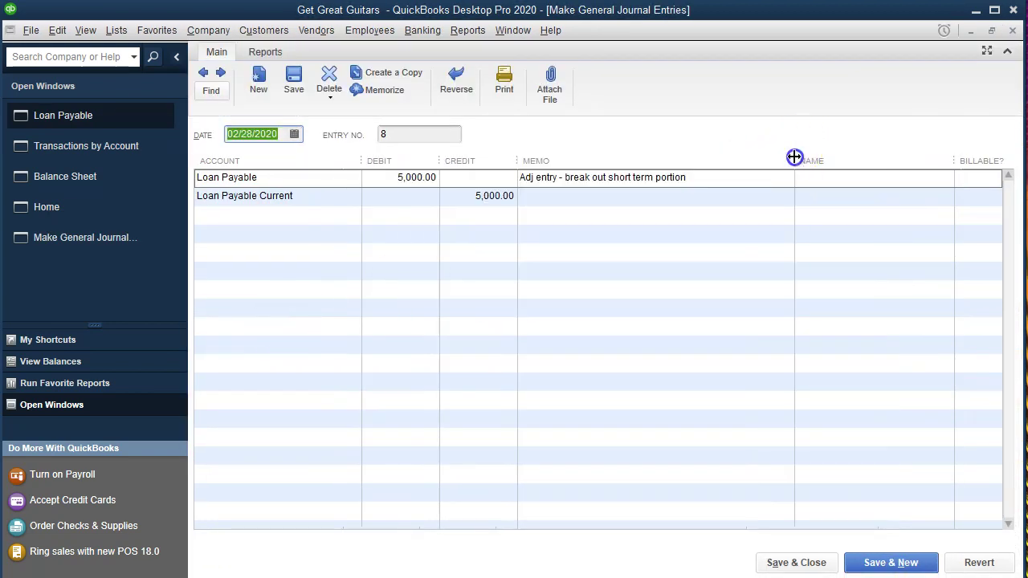
{"action": "left_click", "coordinate": [1012, 31]}
{"action": "left_click", "coordinate": [1011, 32]}
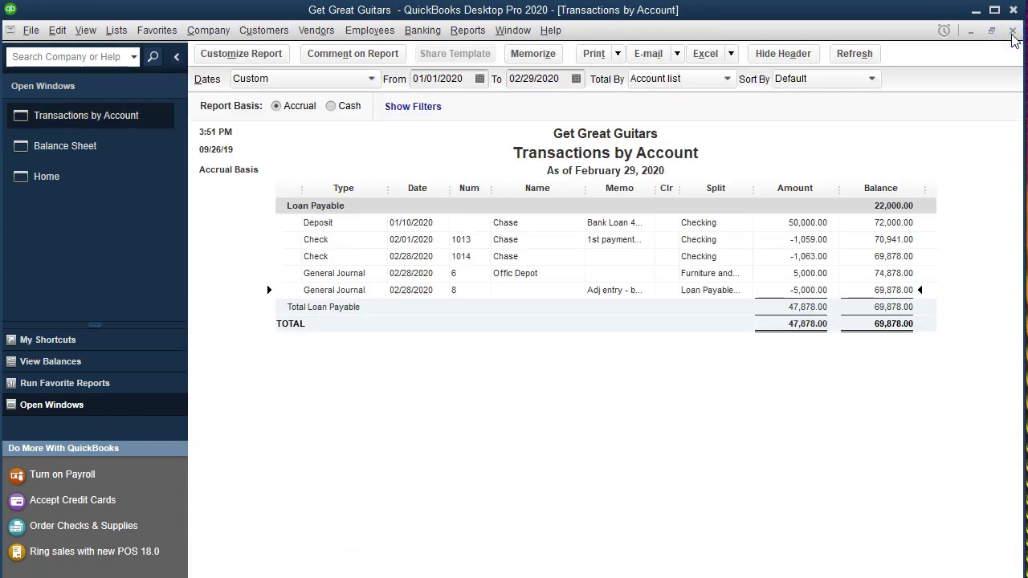
{"action": "left_click", "coordinate": [1012, 31]}
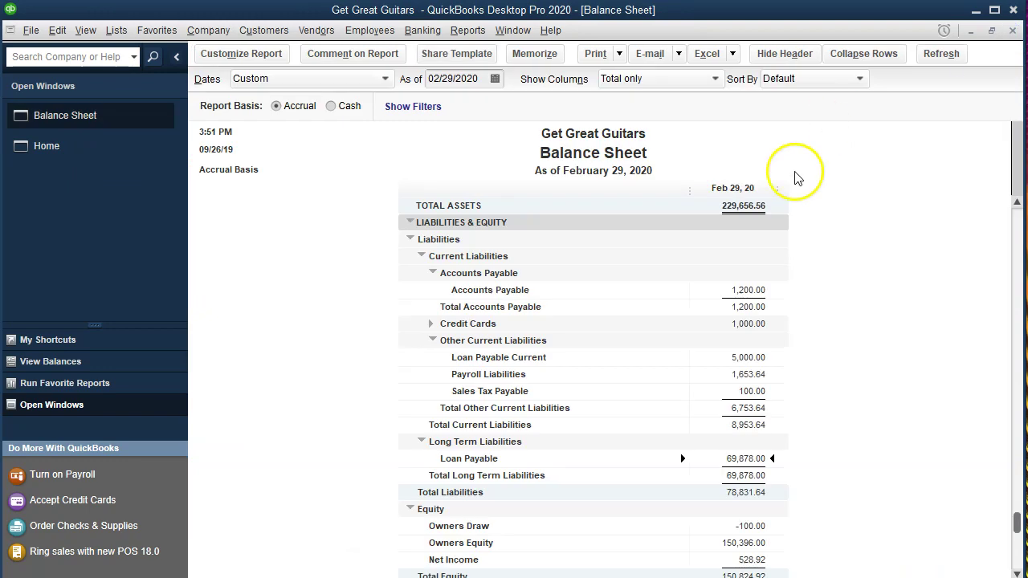
Run the Trial Balance report from the Accountant & Taxes reports.
{"action": "left_click", "coordinate": [469, 32]}
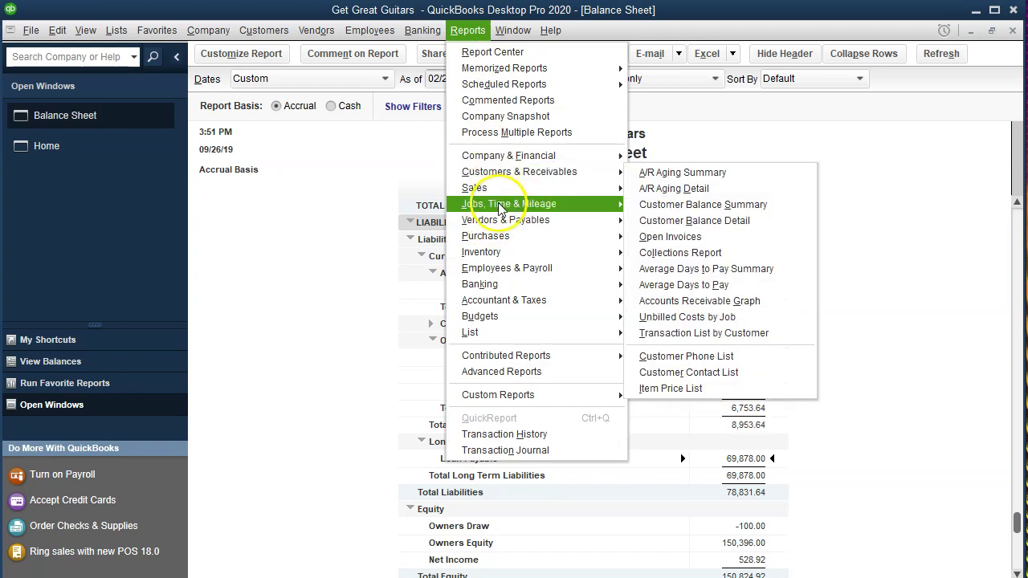
{"action": "mouse_move", "coordinate": [510, 307]}
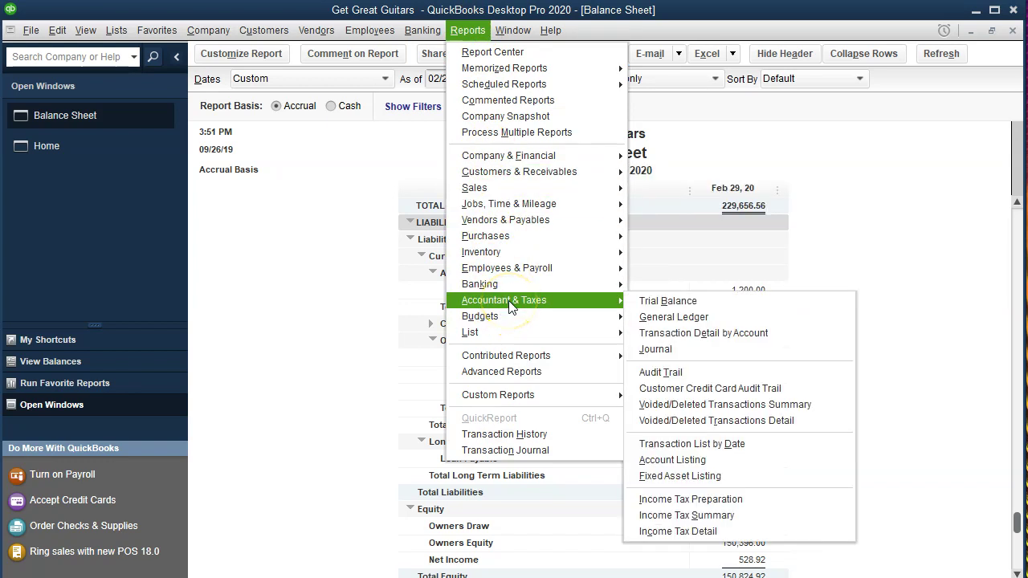
{"action": "left_click", "coordinate": [666, 300]}
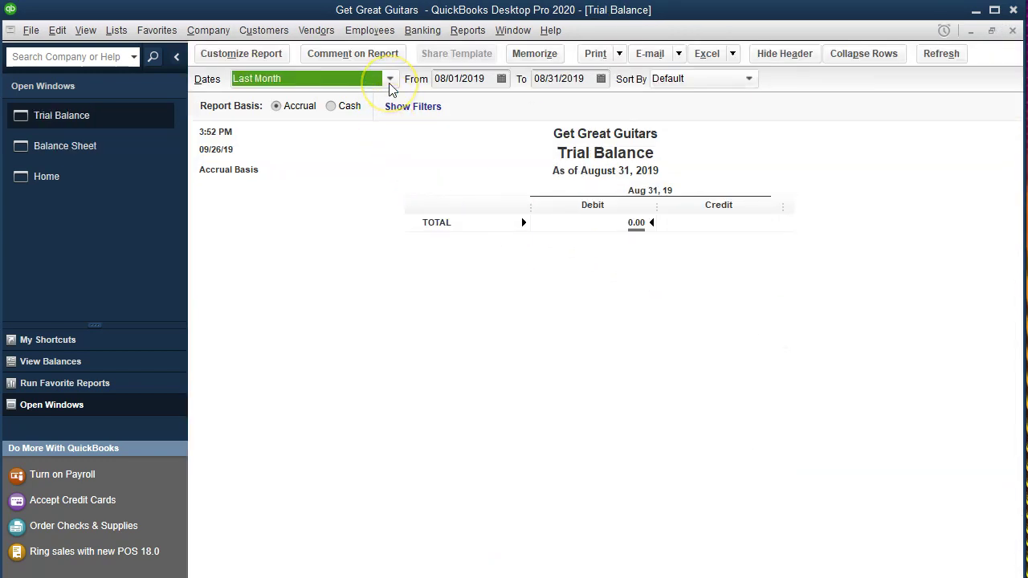
Set the trial balance dates to 01/01/2020 through 02/29/2020 and move down to the TOTAL row.
{"action": "key", "text": "Tab"}
{"action": "type", "text": "01010"}
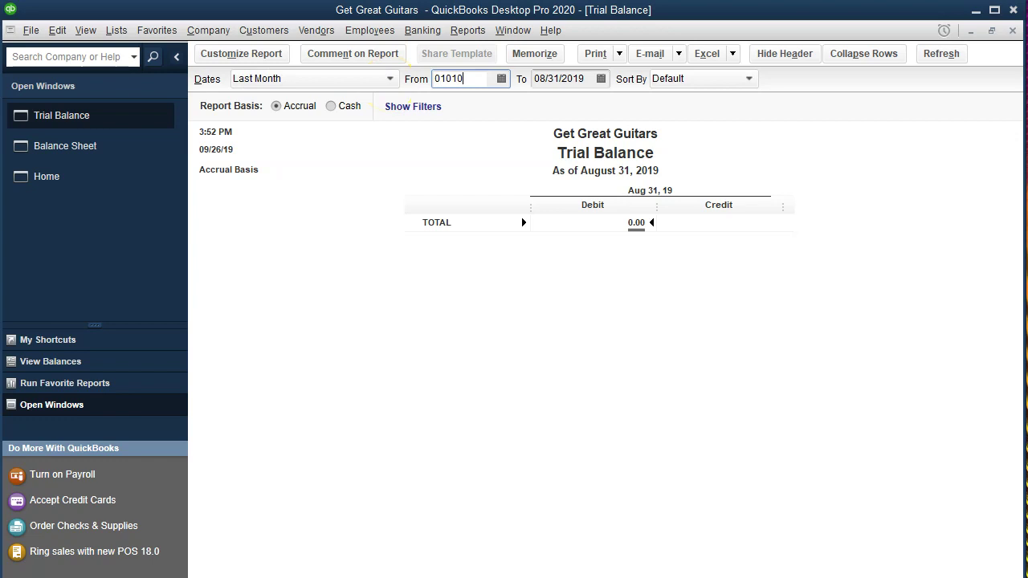
{"action": "key", "text": "BackSpace"}
{"action": "type", "text": "20"}
{"action": "key", "text": "Tab"}
{"action": "type", "text": "1231"}
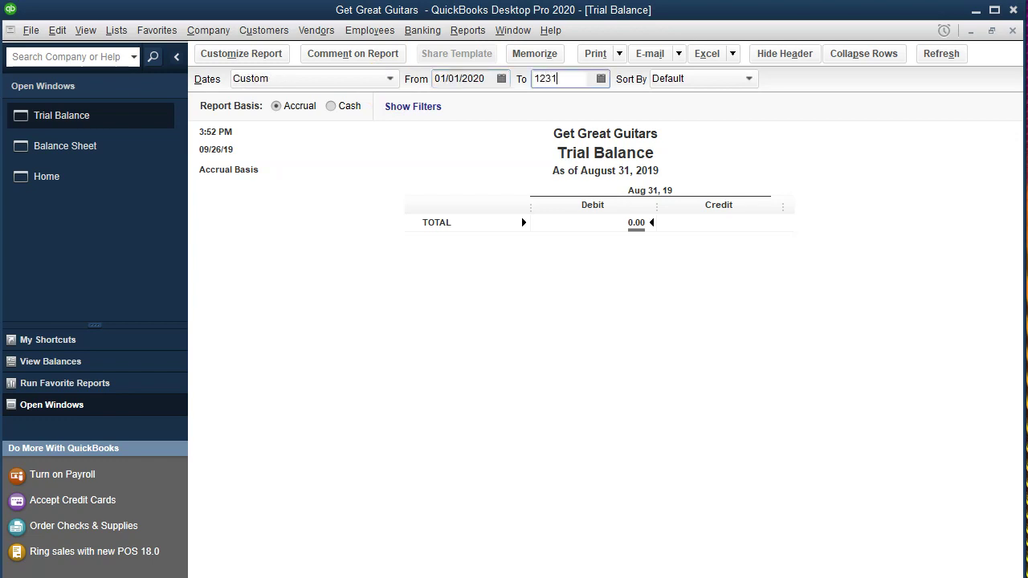
{"action": "key", "text": "BackSpace"}
{"action": "key", "text": "BackSpace"}
{"action": "key", "text": "BackSpace"}
{"action": "key", "text": "BackSpace"}
{"action": "type", "text": "02/29/2020"}
{"action": "key", "text": "Tab"}
{"action": "key", "text": "Tab"}
{"action": "key", "text": "Down"}
{"action": "key", "text": "Down"}
{"action": "key", "text": "Down"}
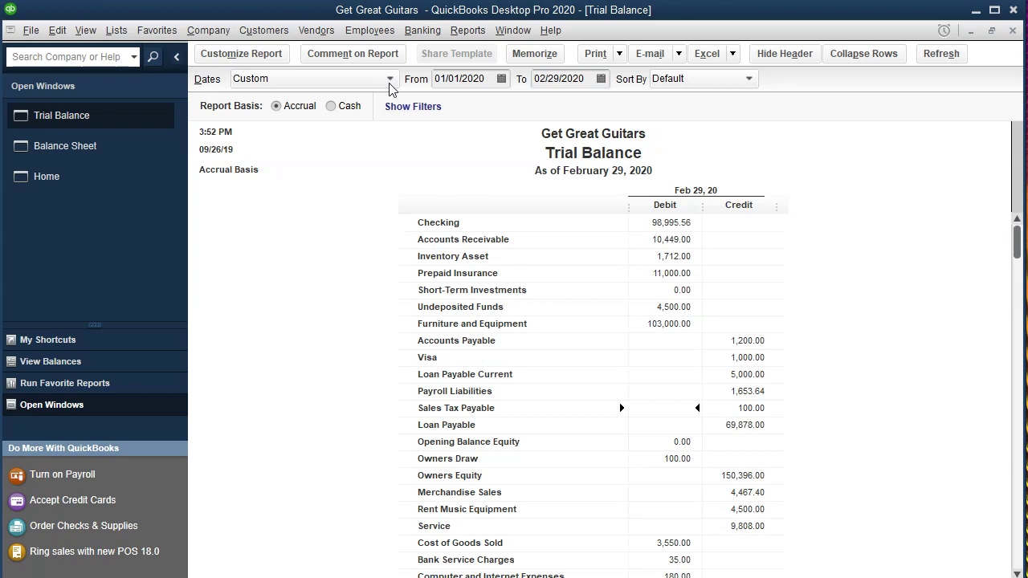
{"action": "key", "text": "Down"}
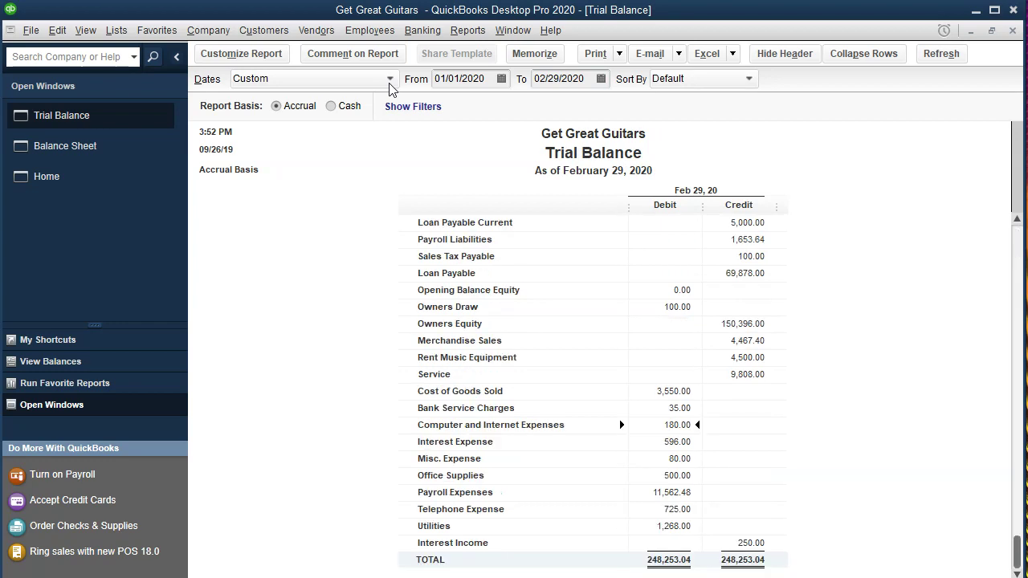